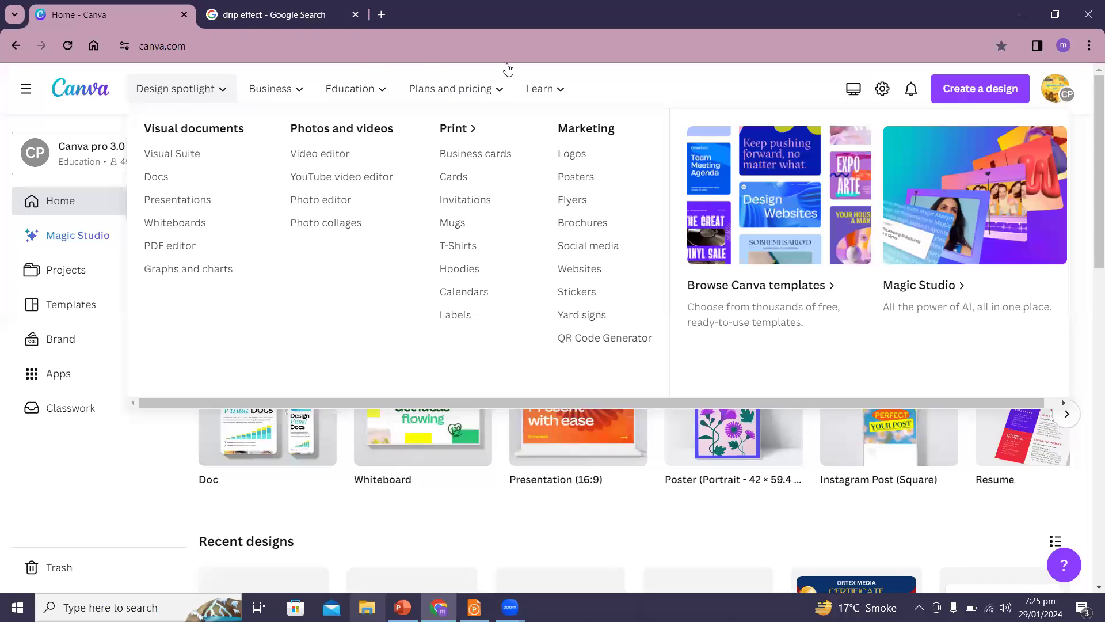
mouse_move(205, 102)
mouse_move(353, 101)
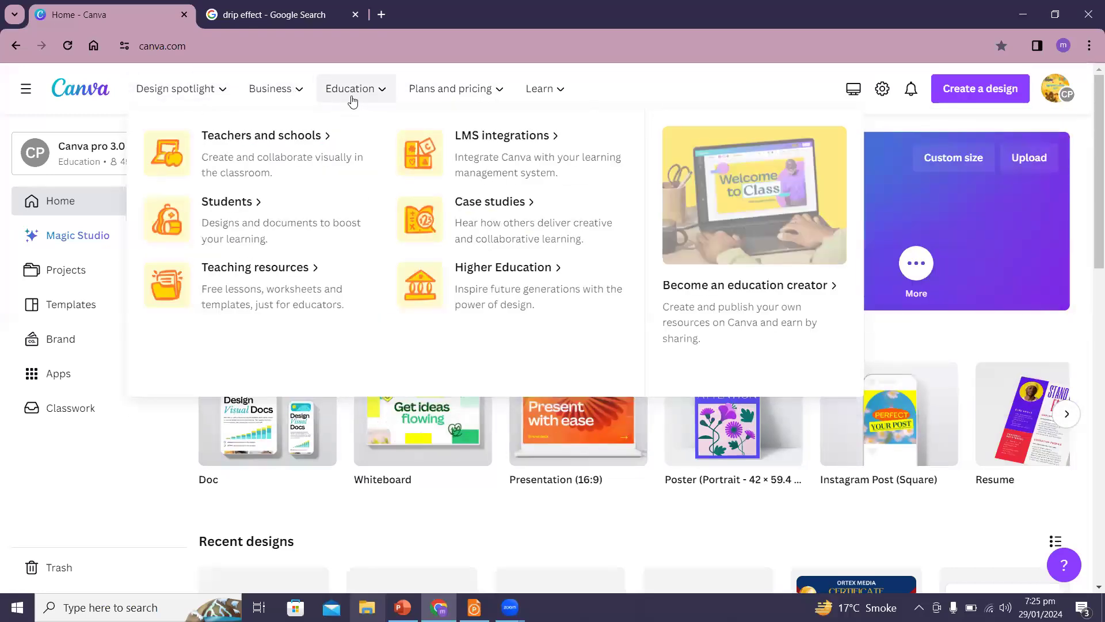
mouse_move(167, 91)
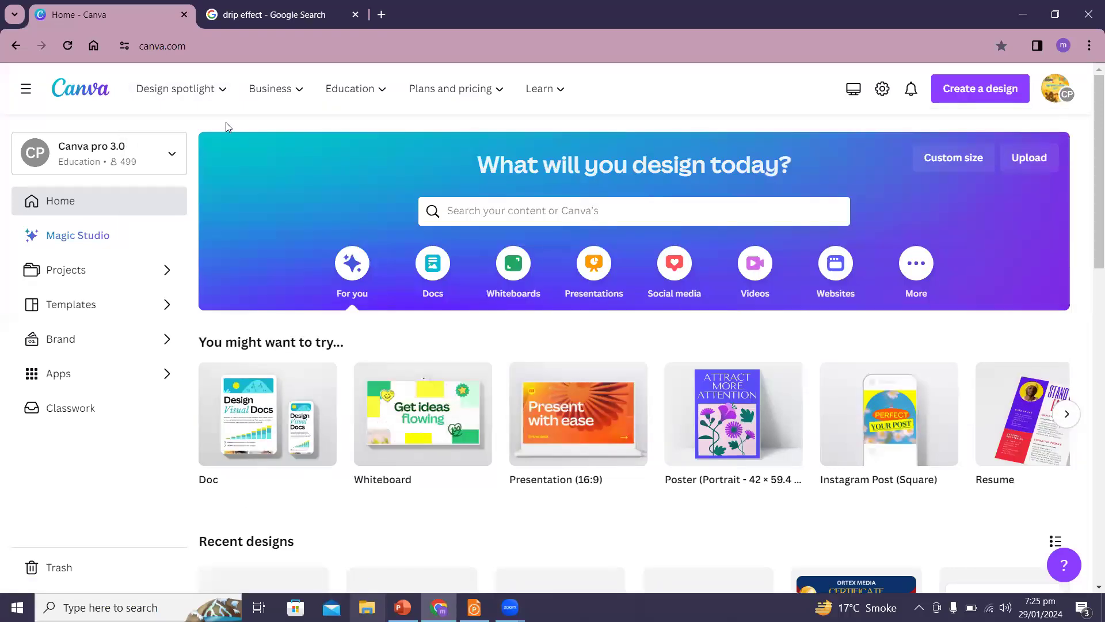
mouse_move(422, 427)
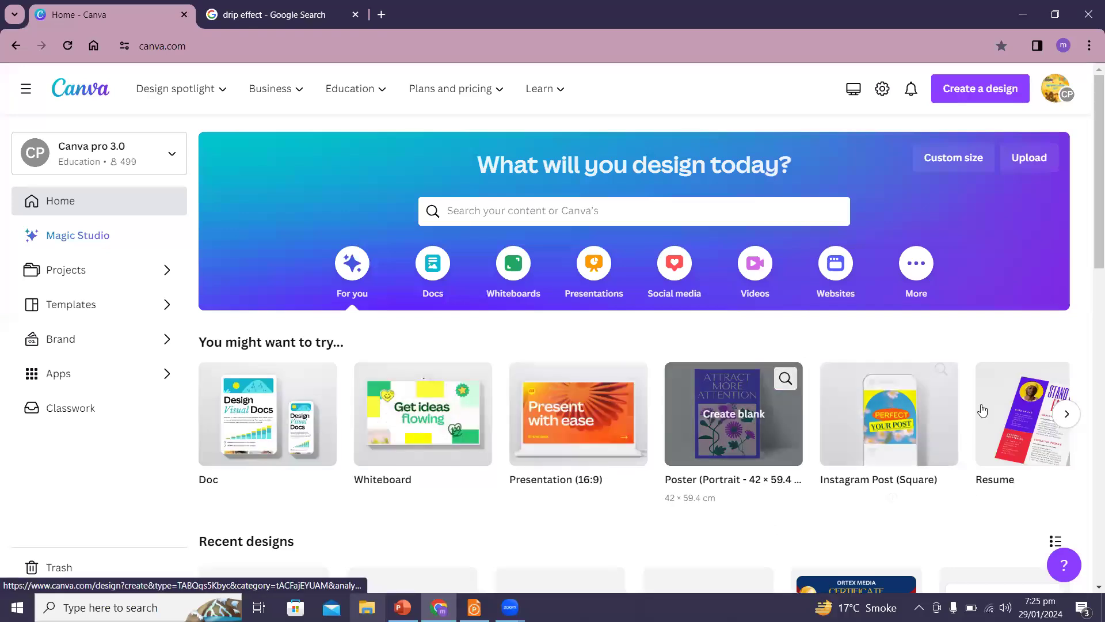
left_click(556, 439)
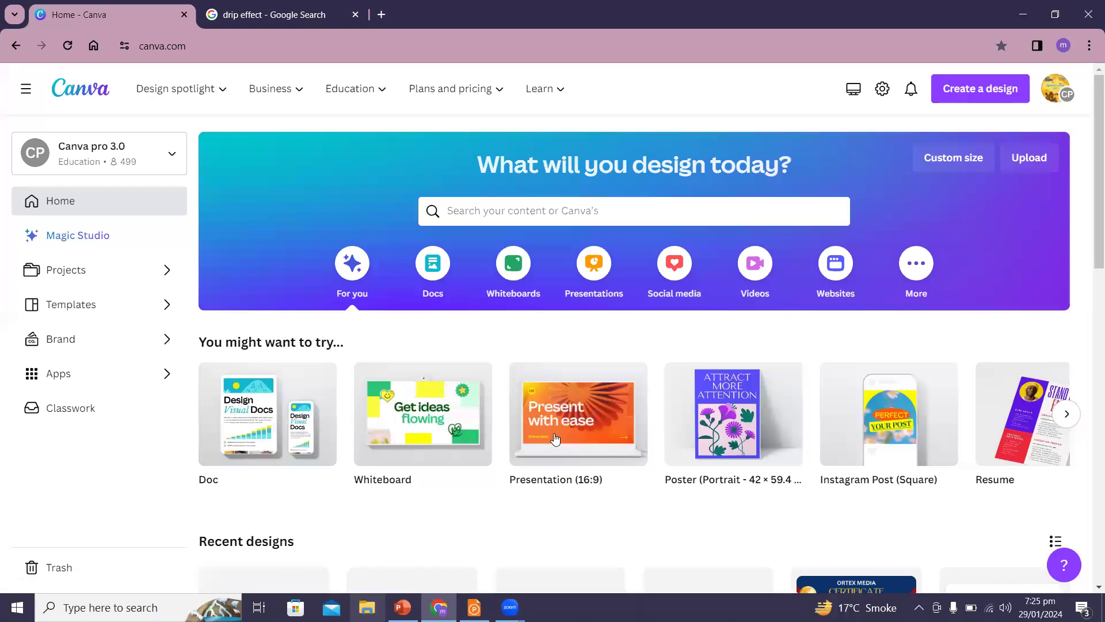
Create a new blank design of the YouTube Banner type, found by searching for "youtube banner"
left_click(987, 96)
type("youtube banner")
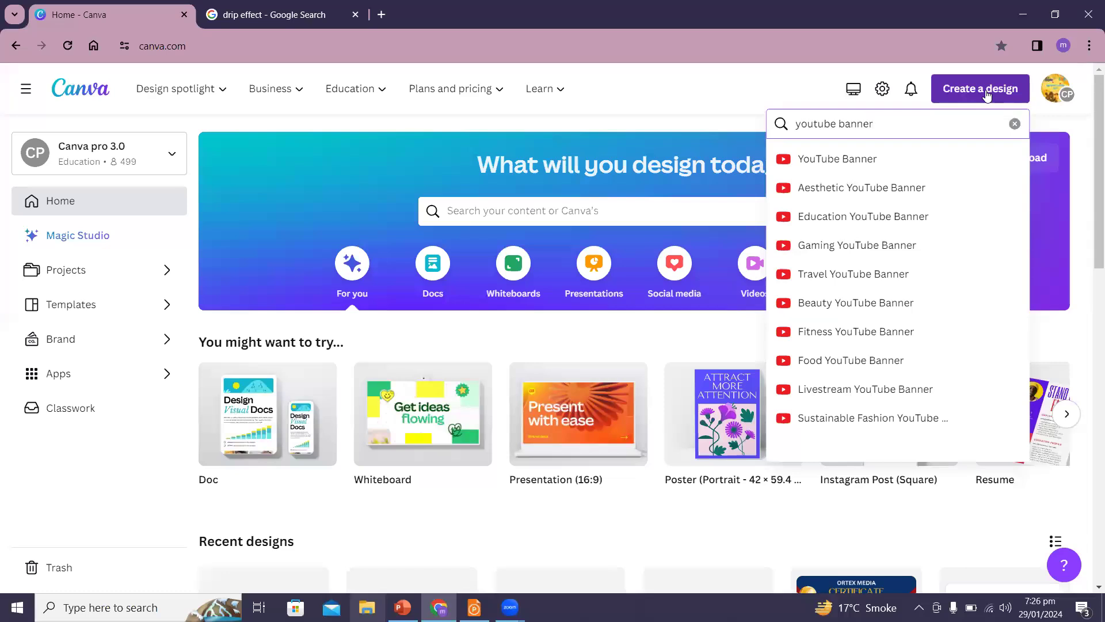
left_click(841, 161)
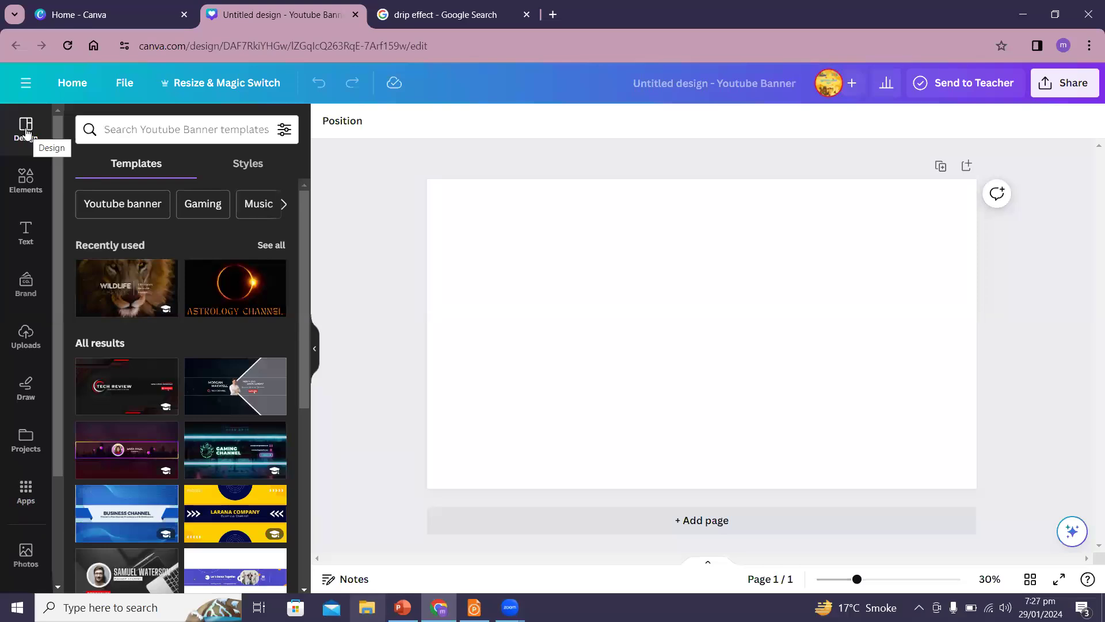
Add the uploaded vegetable cooking photo to the page and set it as the banner's background
left_click(21, 339)
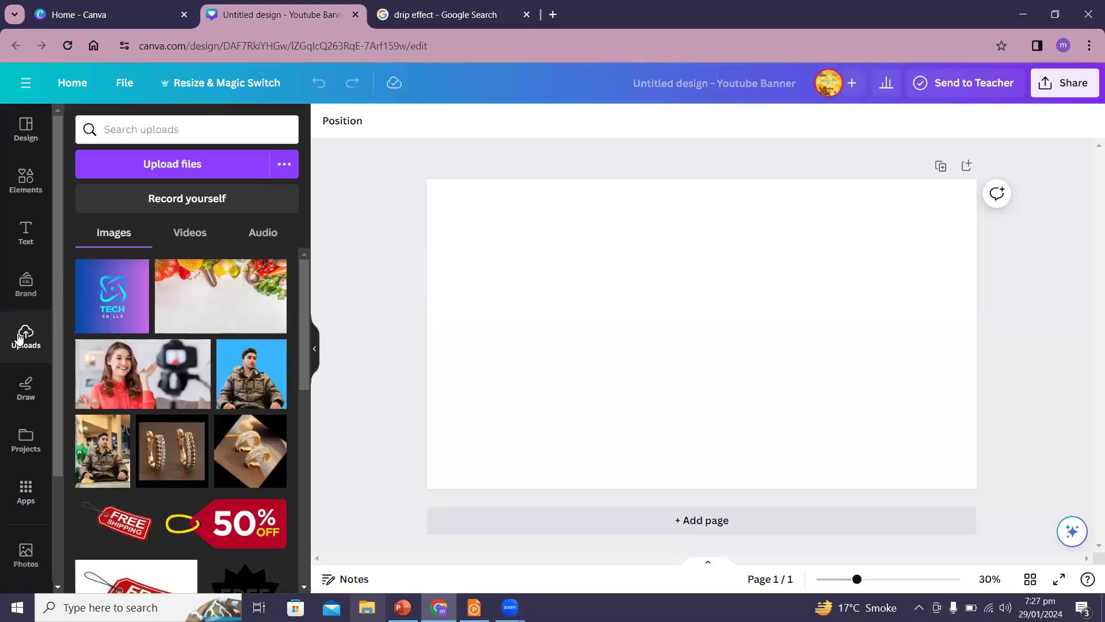
left_click(232, 308)
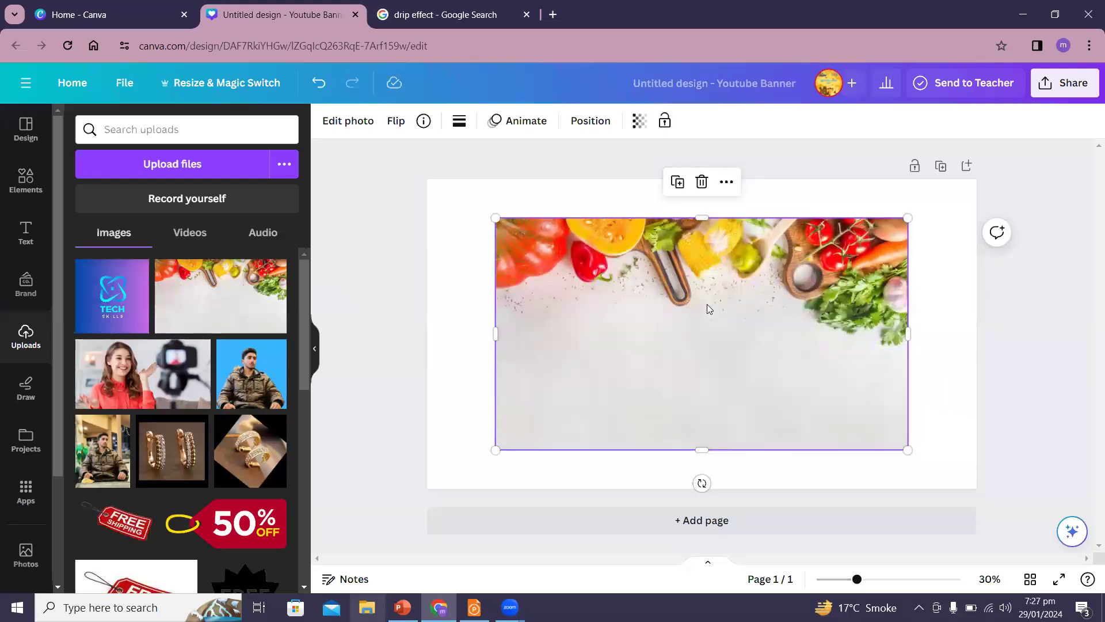
right_click(707, 305)
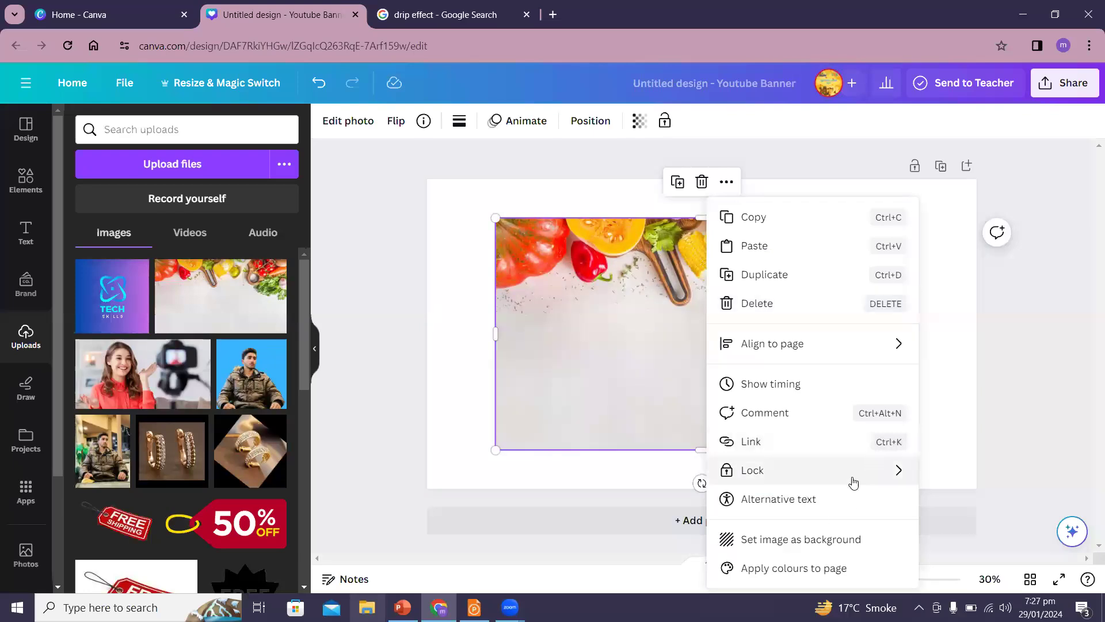
left_click(811, 536)
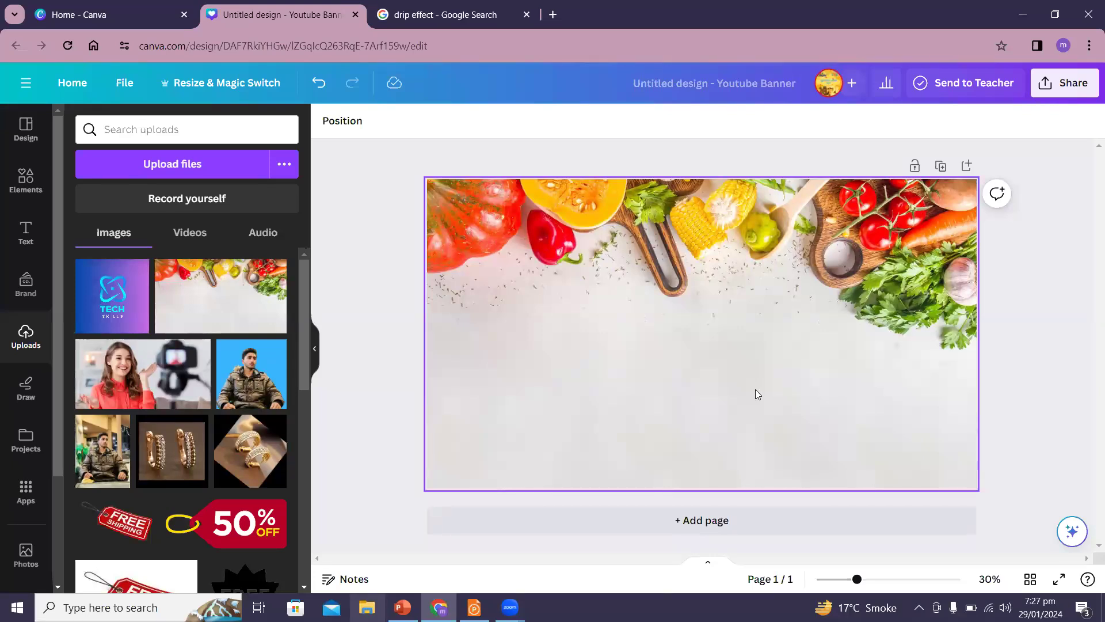
left_click(208, 158)
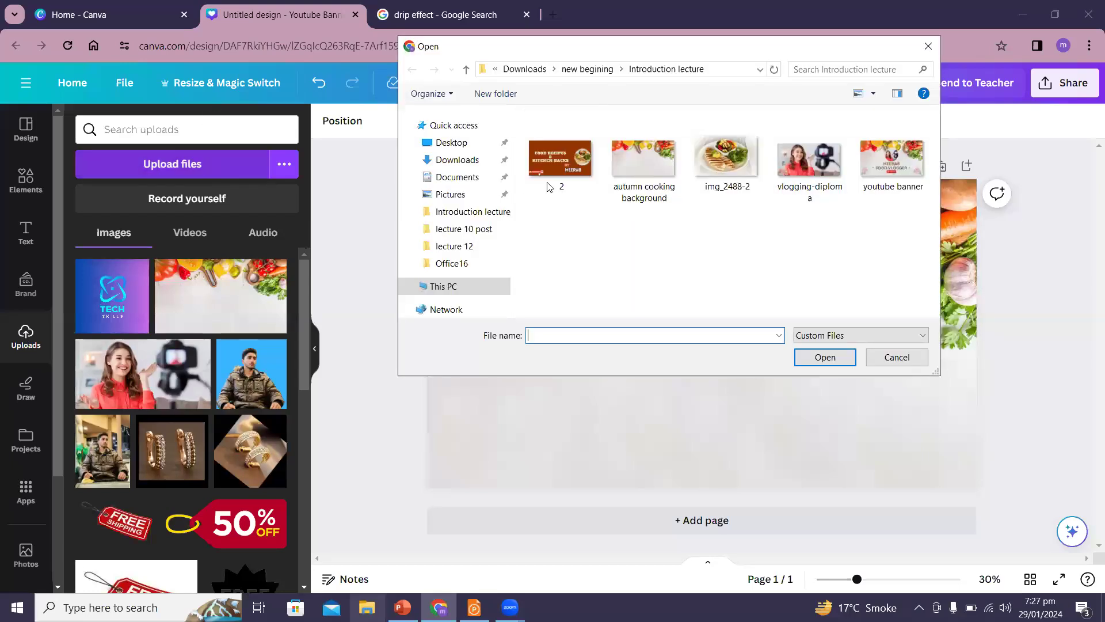
left_click(927, 50)
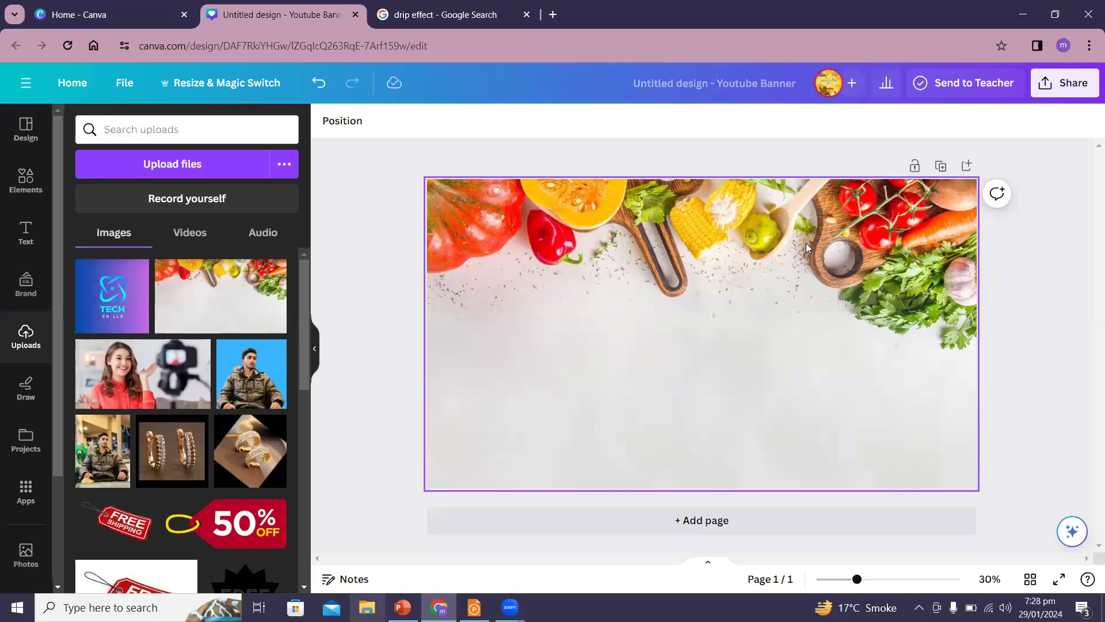
Add a circle shape from the basic shapes to the banner
left_click(26, 179)
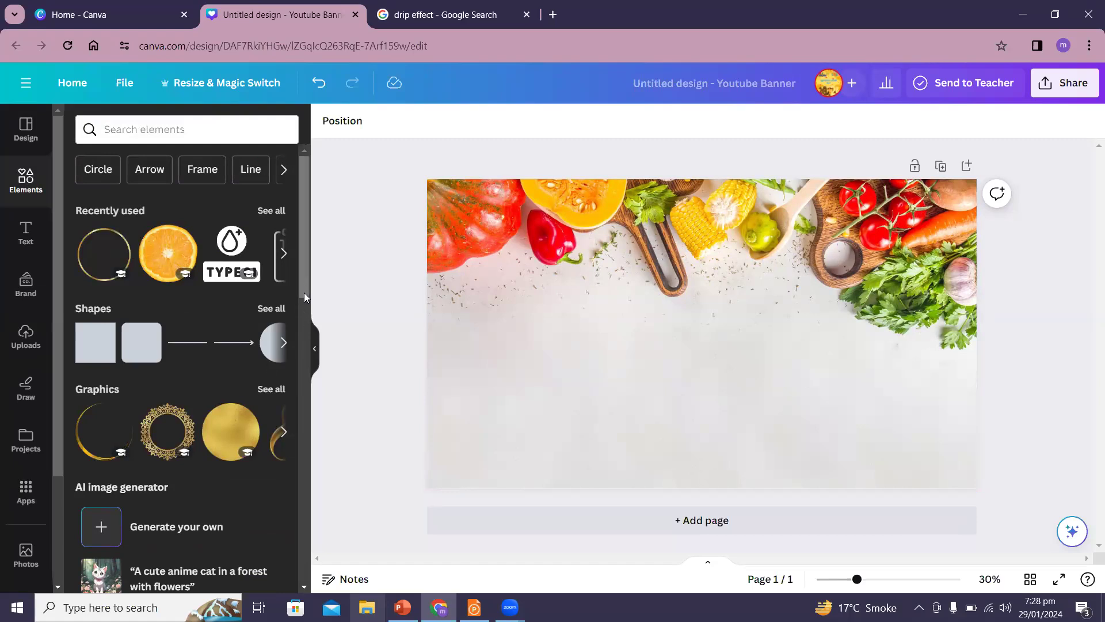
left_click_drag(304, 284, 310, 513)
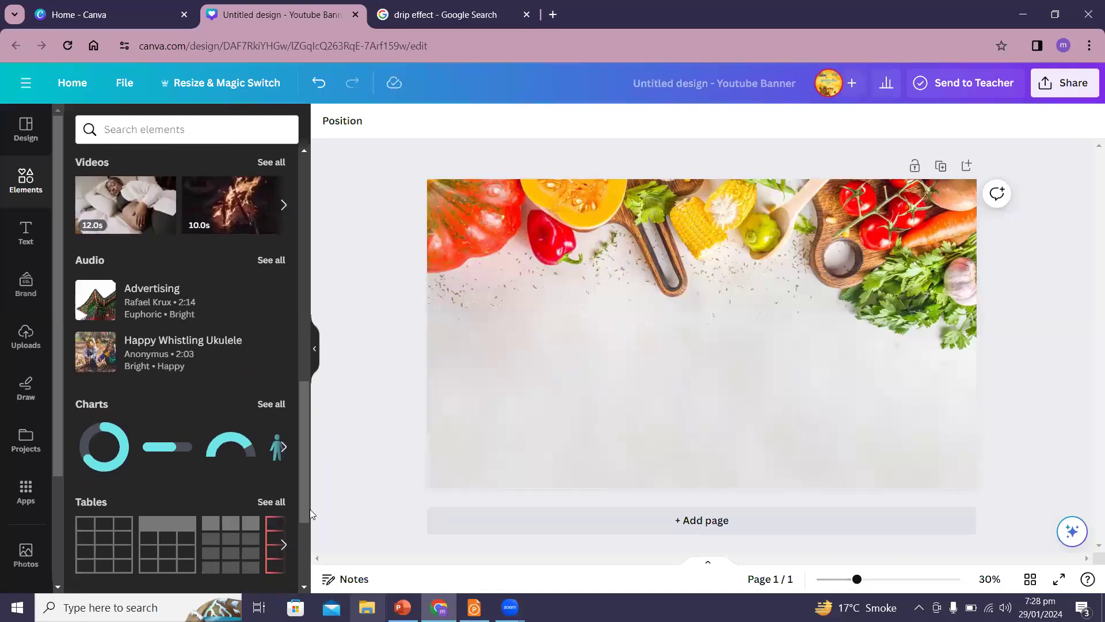
left_click_drag(301, 490, 285, 194)
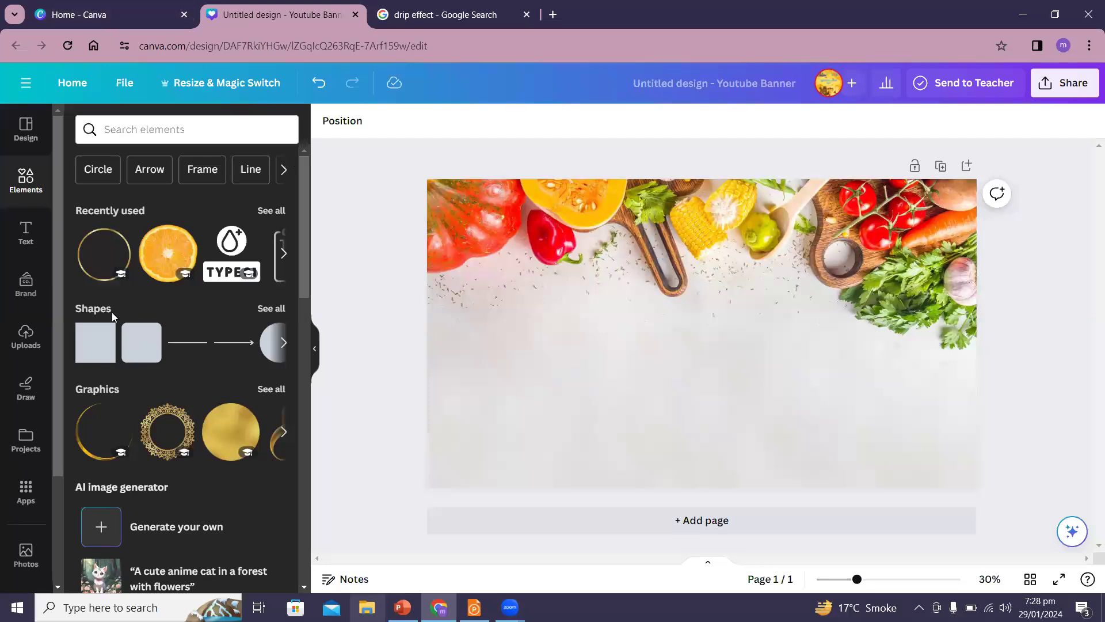
left_click(269, 347)
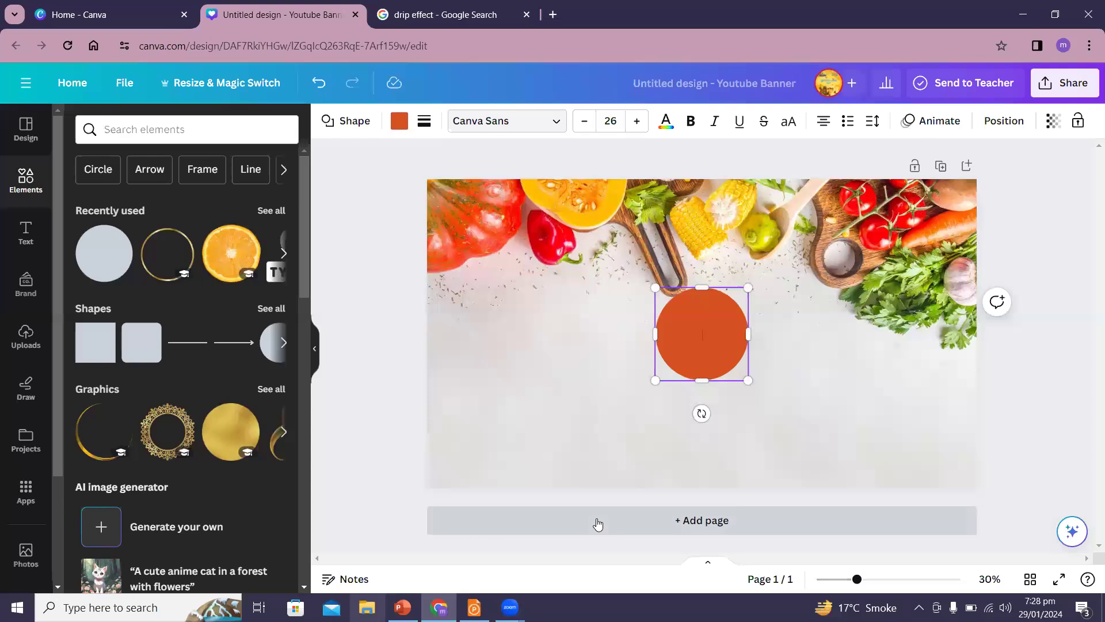
Place the circle horizontally centred on the banner, slightly above the middle and just below the wooden utensils
left_click(868, 581)
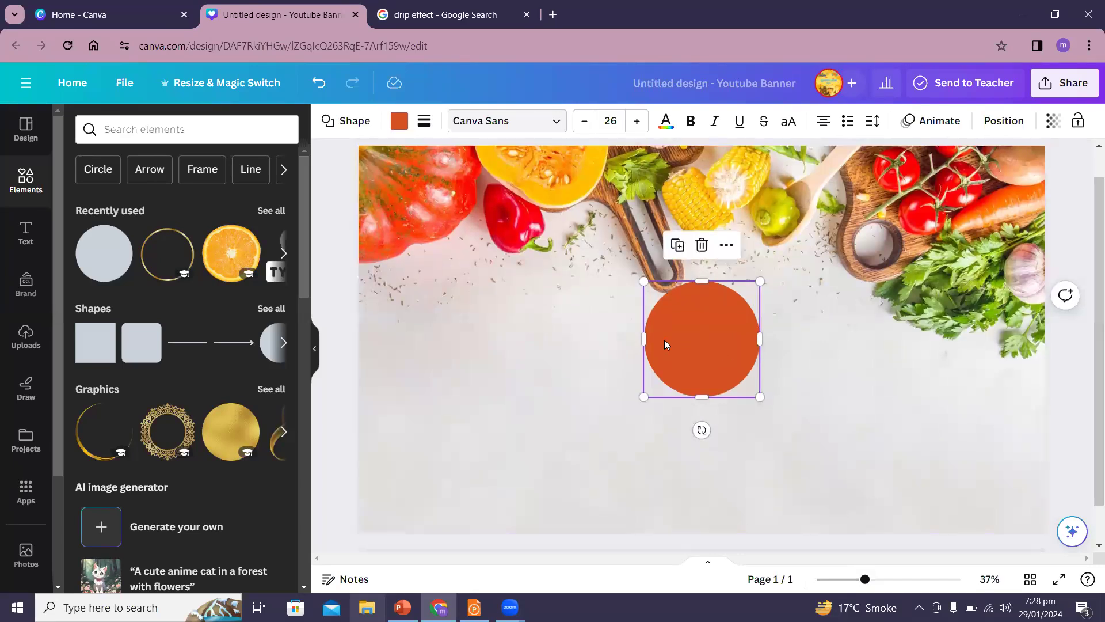
mouse_move(664, 342)
left_mouse_down()
mouse_move(637, 341)
mouse_move(666, 334)
mouse_move(652, 335)
left_mouse_up()
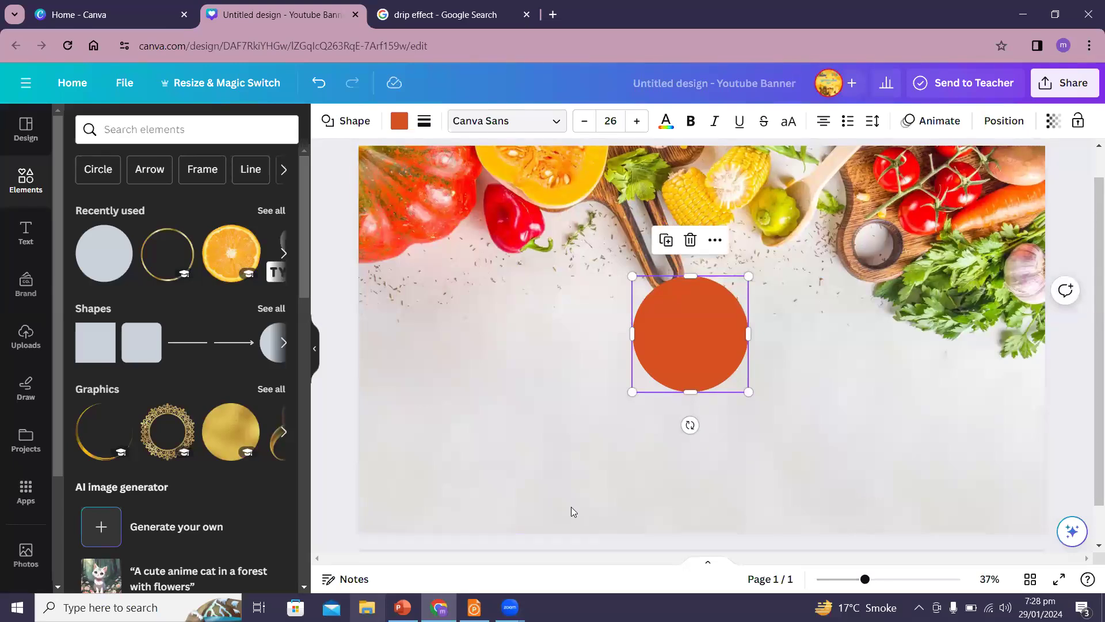
left_click_drag(699, 308, 705, 310)
left_click_drag(712, 309, 710, 313)
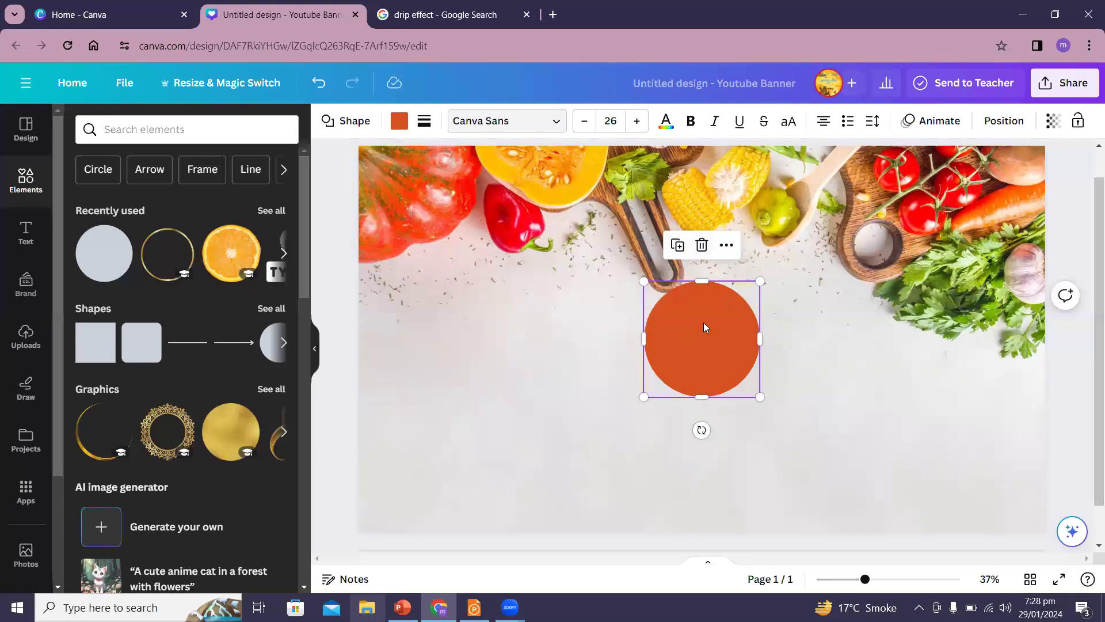
left_click_drag(703, 325, 703, 300)
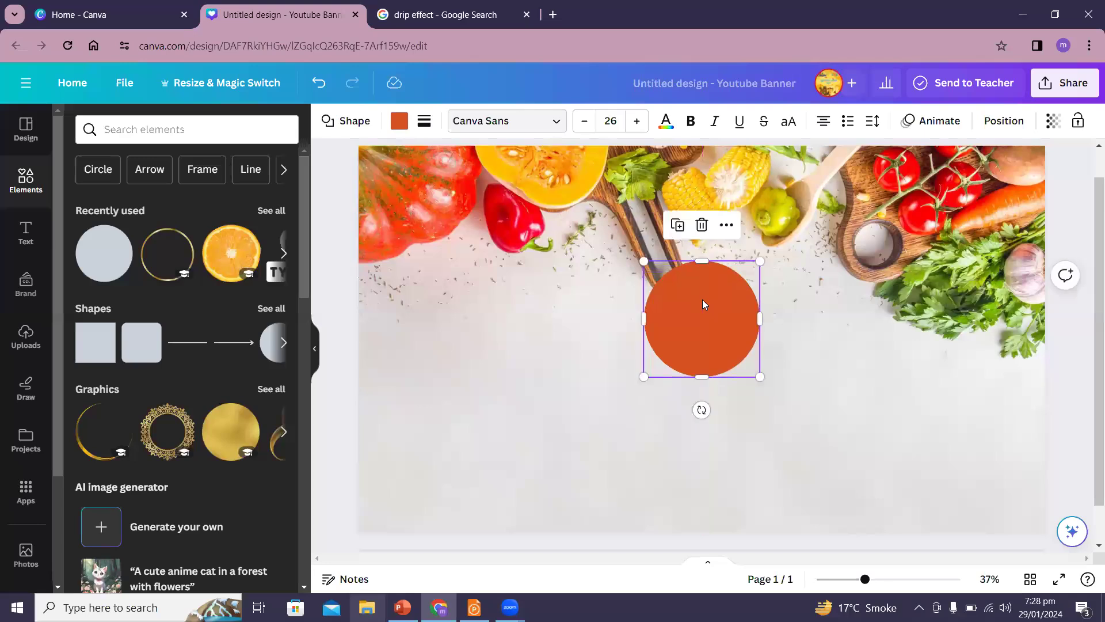
left_click(540, 344)
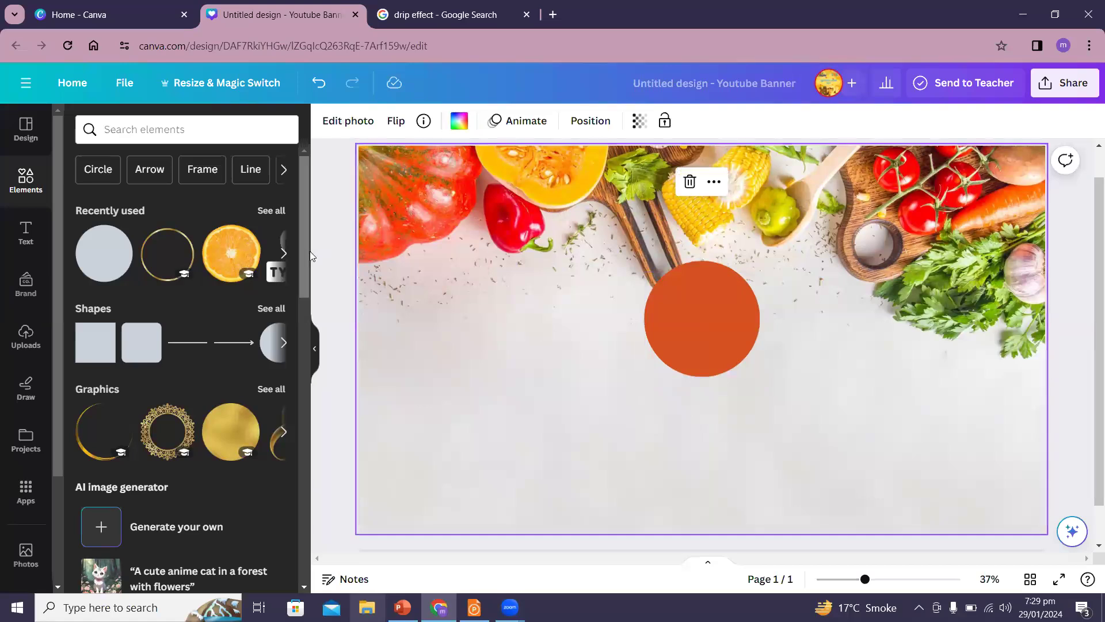
Add a circular frame and fit it centred over the orange circle, slightly smaller so that a thin orange rim surrounds it
left_click_drag(301, 256, 303, 505)
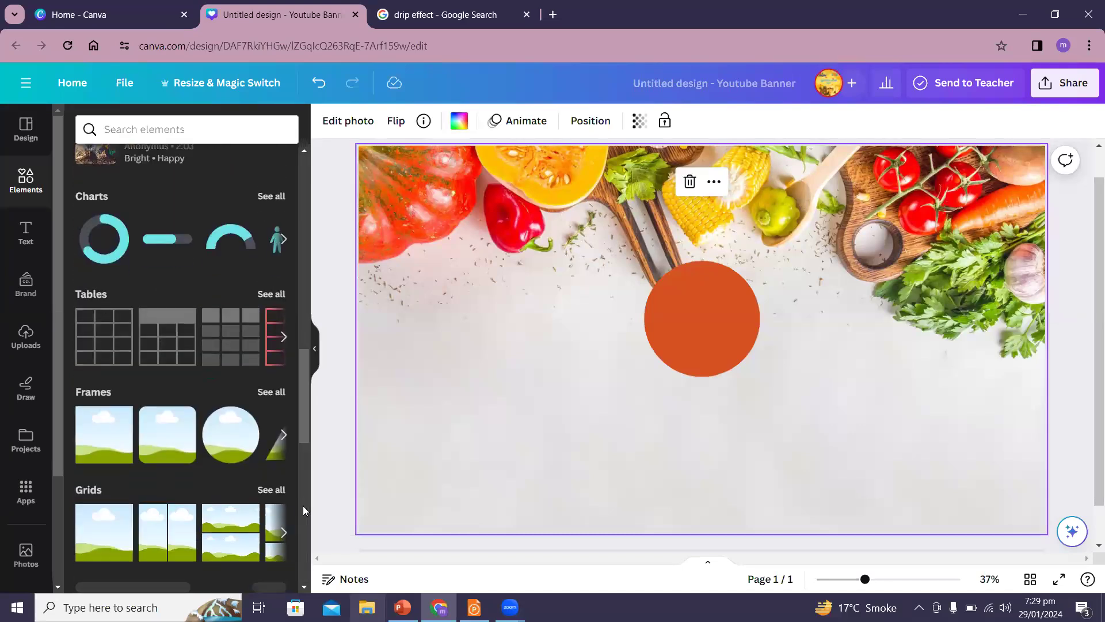
left_click(677, 325)
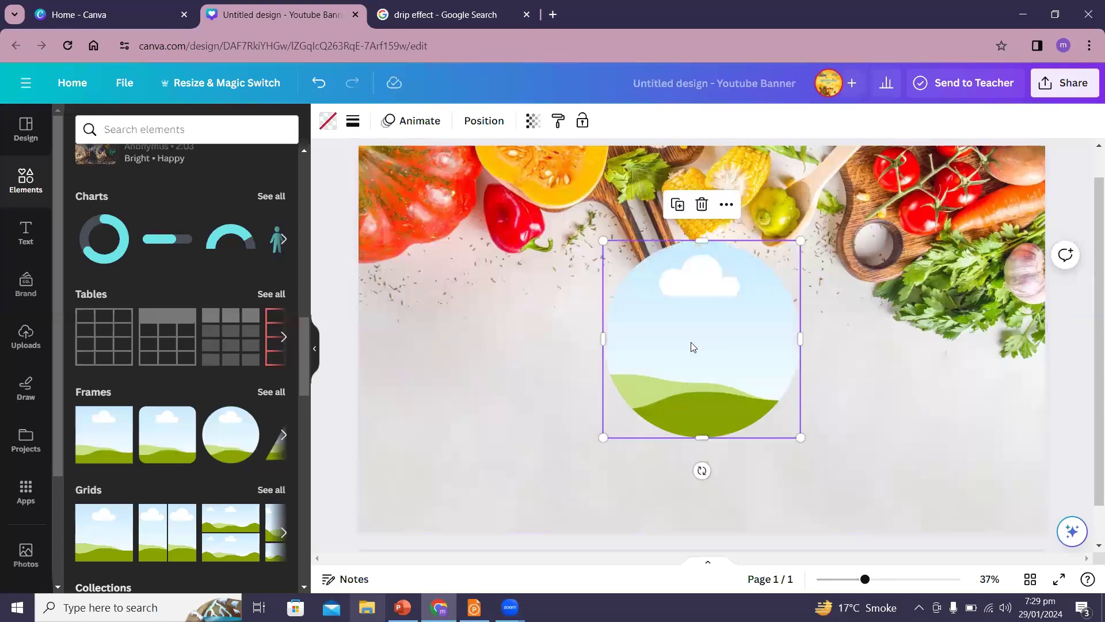
left_click_drag(690, 334, 731, 371)
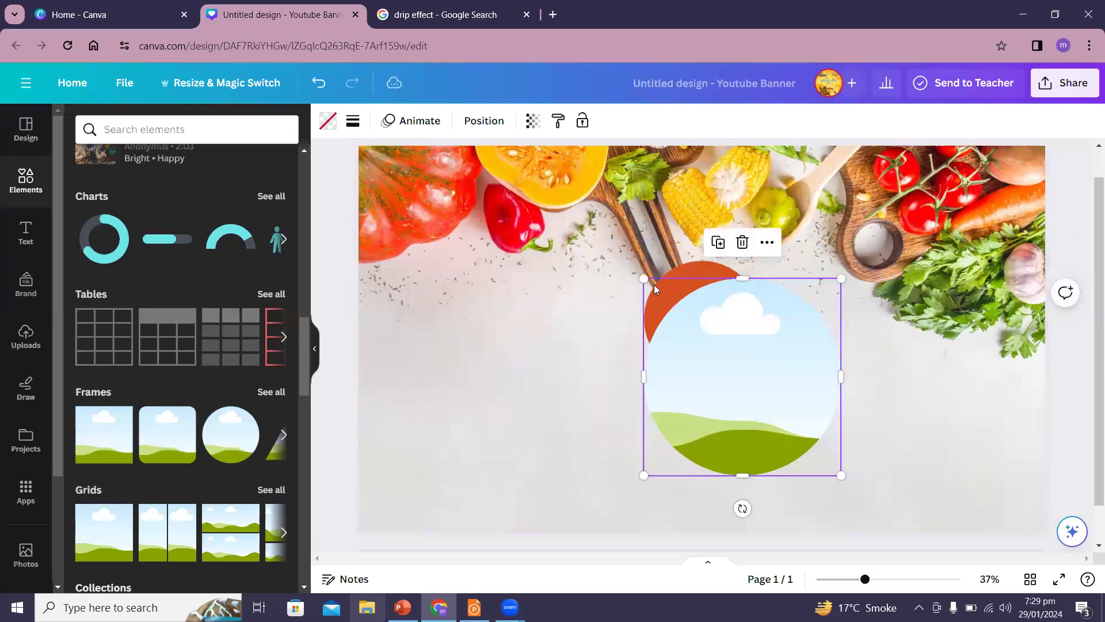
left_click_drag(642, 280, 669, 303)
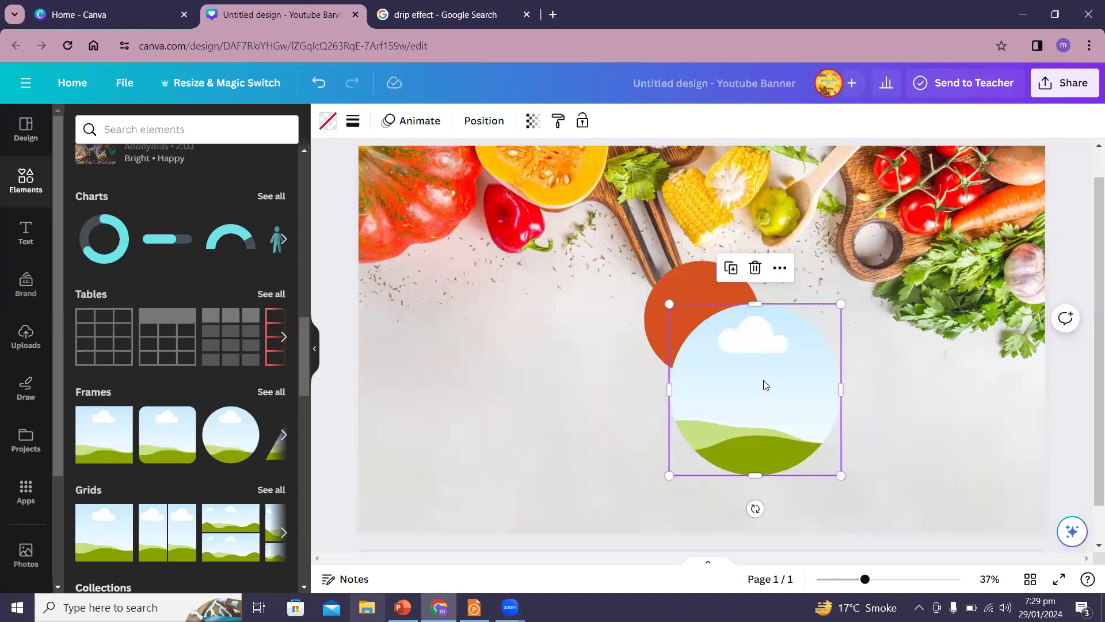
left_click_drag(735, 336, 710, 286)
left_click_drag(815, 425, 757, 370)
left_click_drag(715, 334, 715, 341)
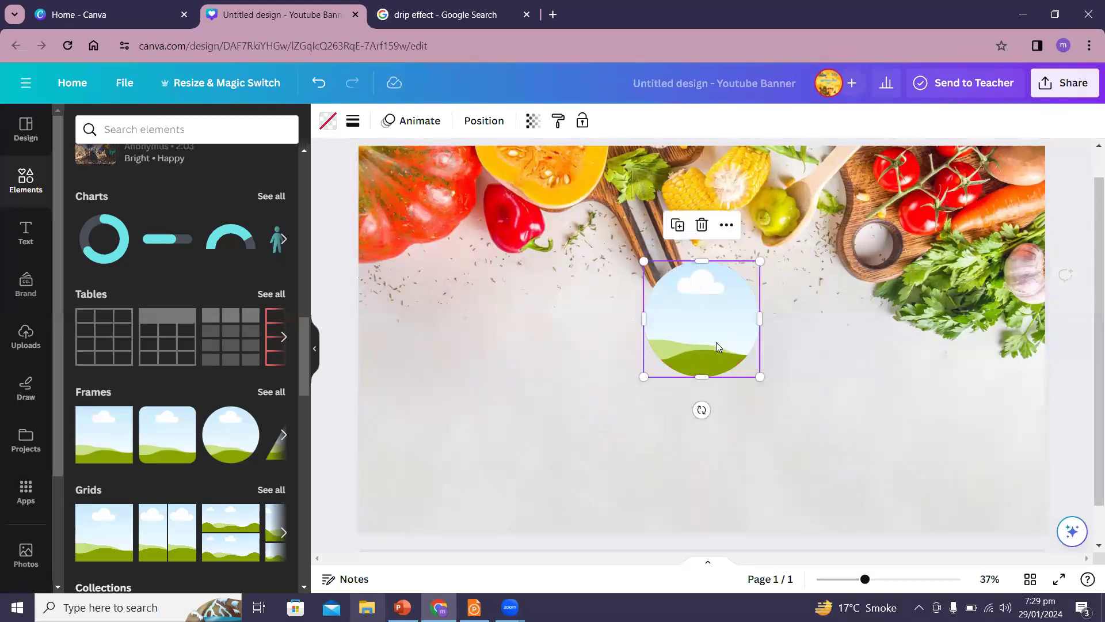
left_click_drag(654, 267, 690, 300)
left_click(918, 424)
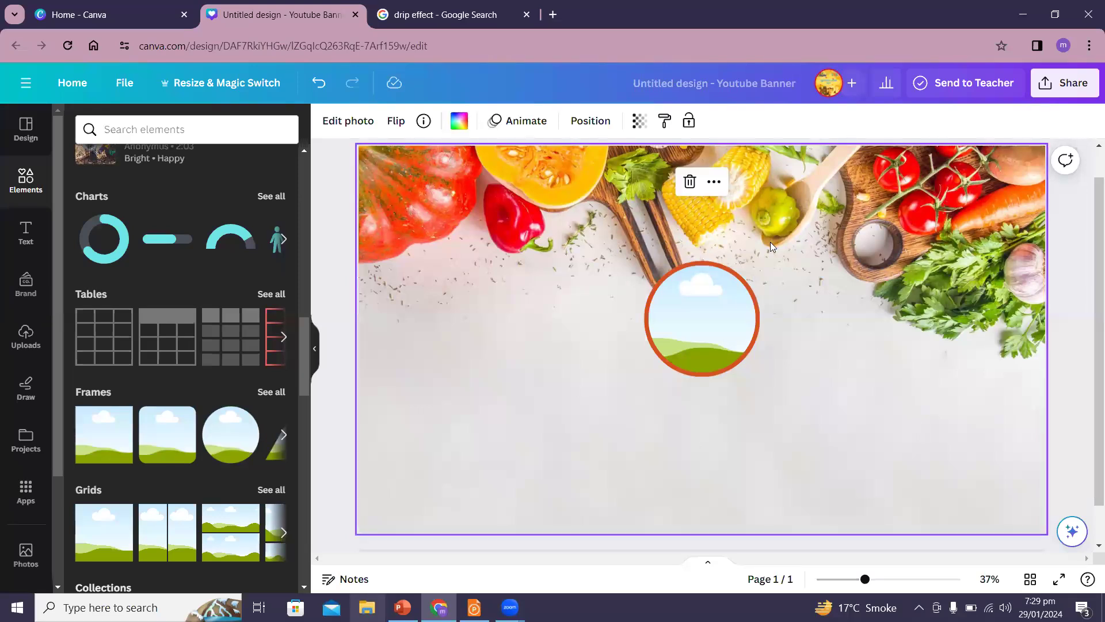
Fill the circular frame with the uploaded photo of the woman in red beside a camera
left_click(705, 297)
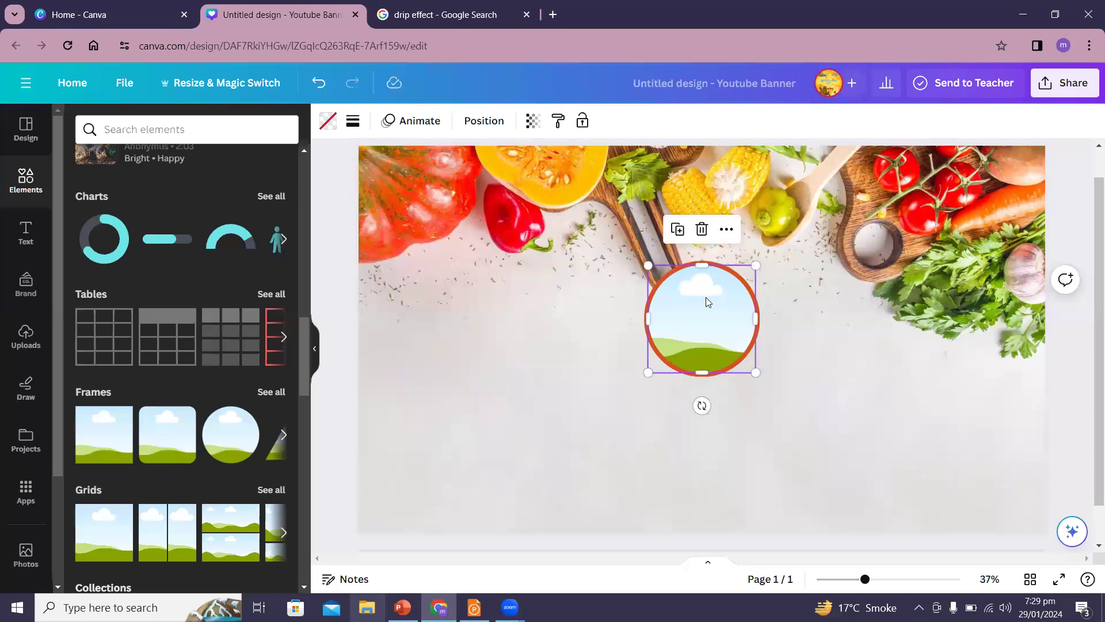
left_click(24, 336)
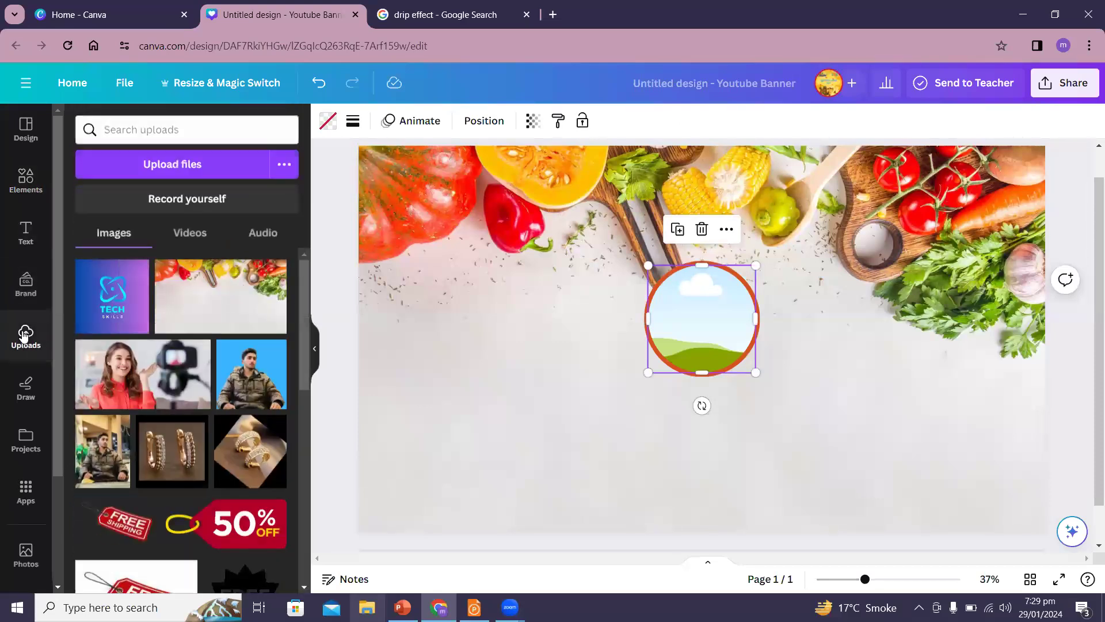
left_click(133, 371)
left_click_drag(747, 291, 679, 348)
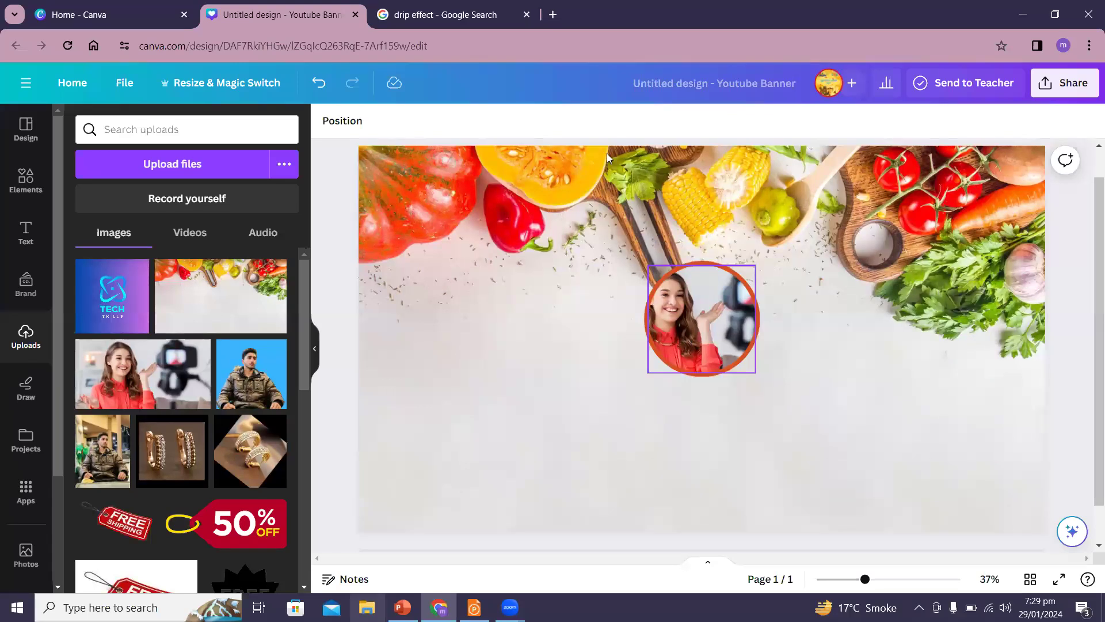
Reposition the photo's crop inside the circular frame, shifting the image slightly to the right to bring the woman closer to the centre
left_click(692, 305)
double_click(692, 305)
mouse_move(692, 305)
left_mouse_down()
mouse_move(721, 311)
mouse_move(708, 312)
left_mouse_up()
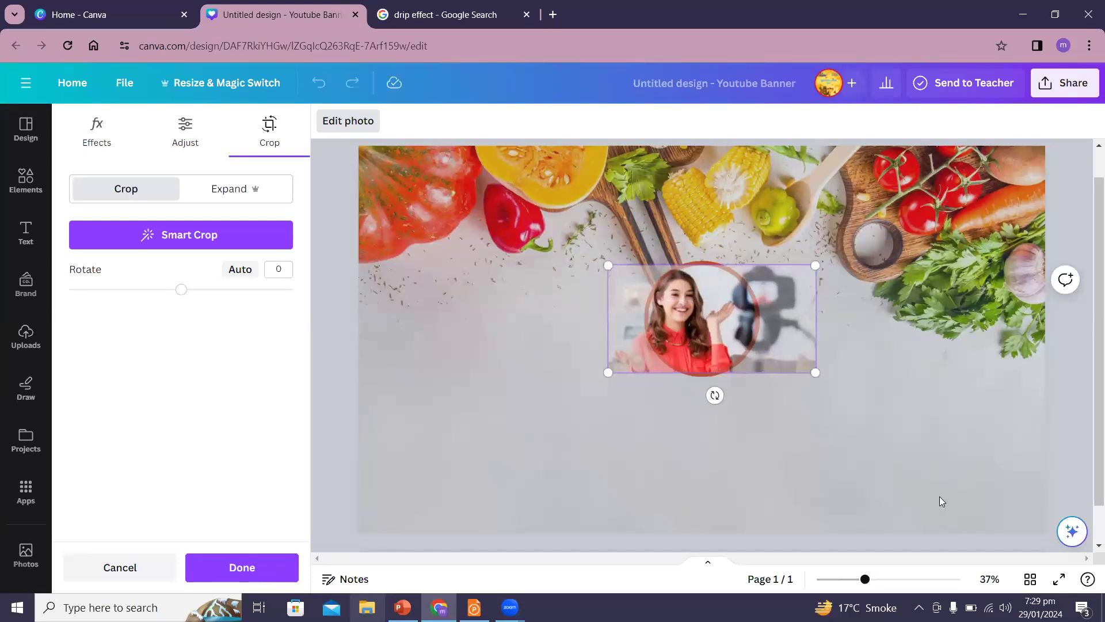
left_click(939, 497)
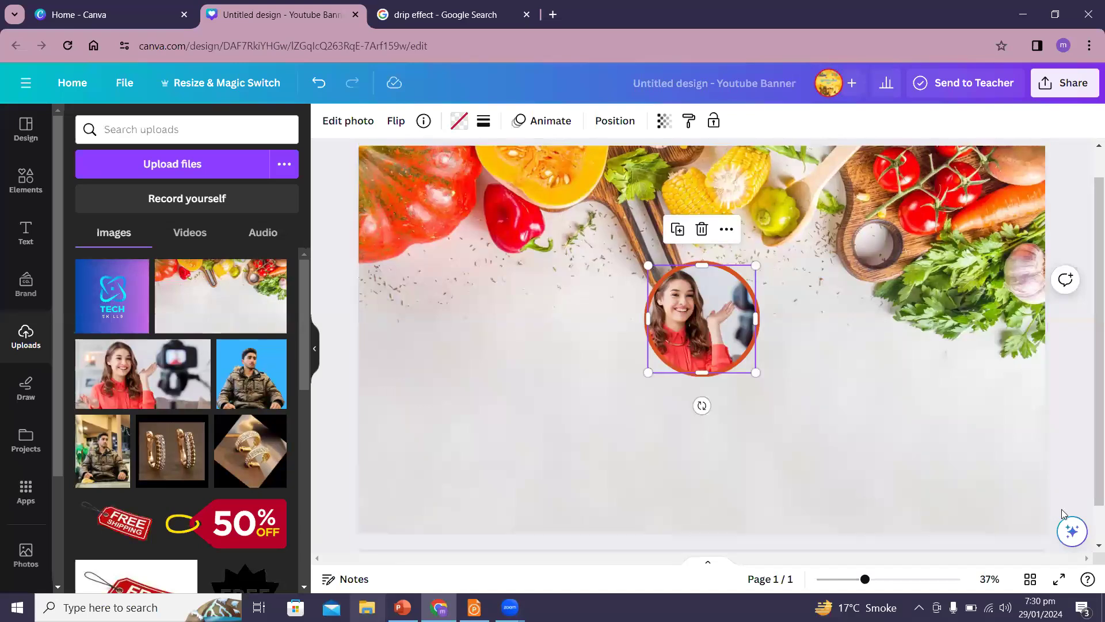
left_click(942, 445)
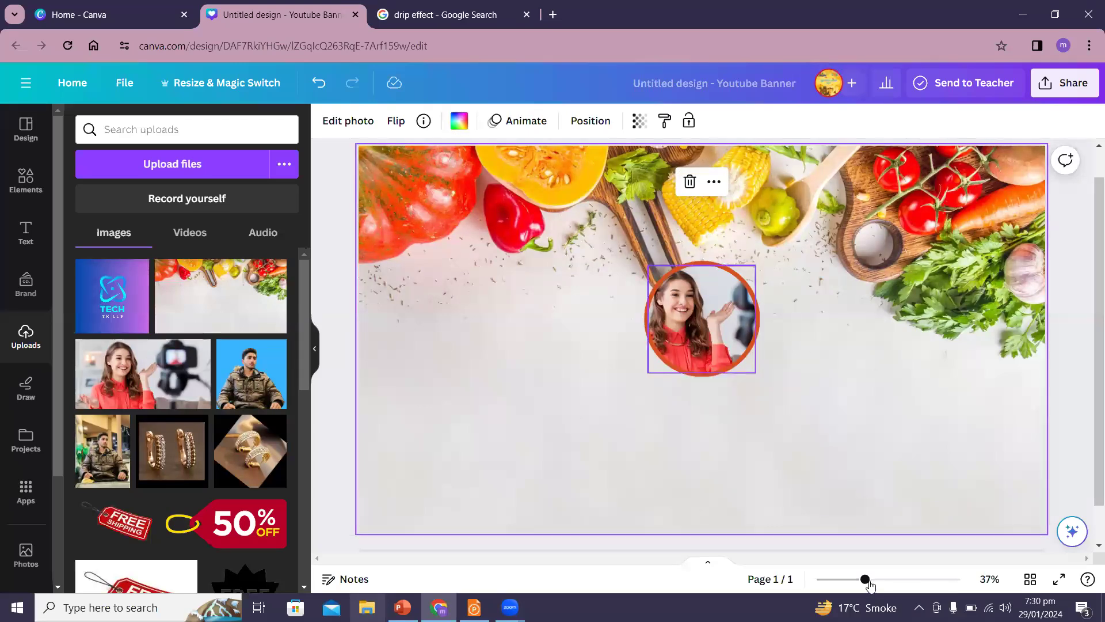
left_click_drag(865, 579, 868, 579)
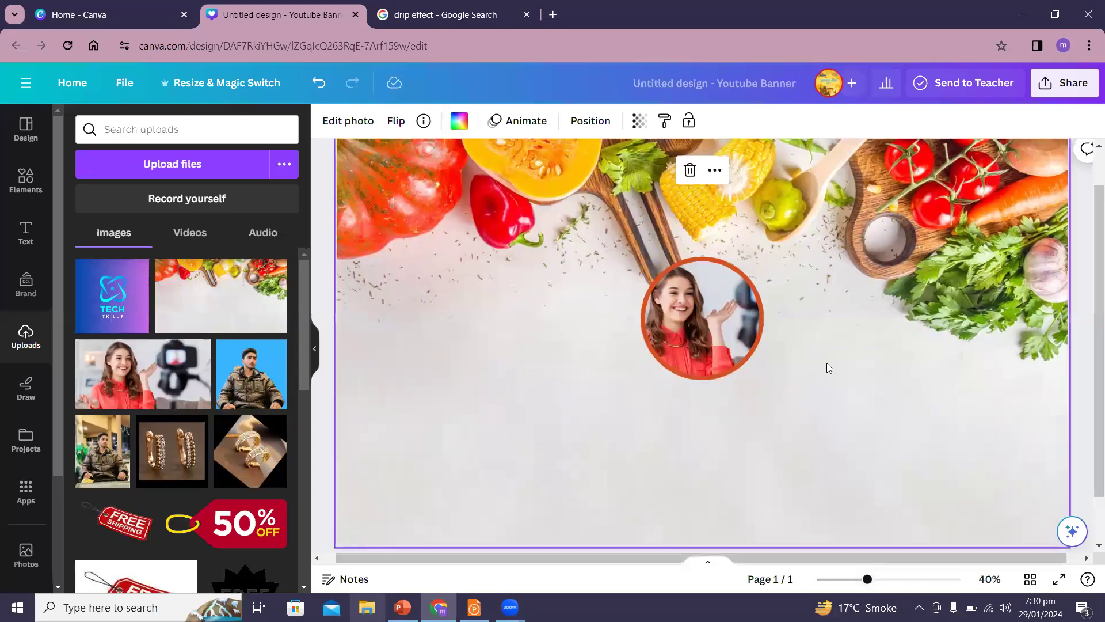
scroll(1090, 427, "up", 1)
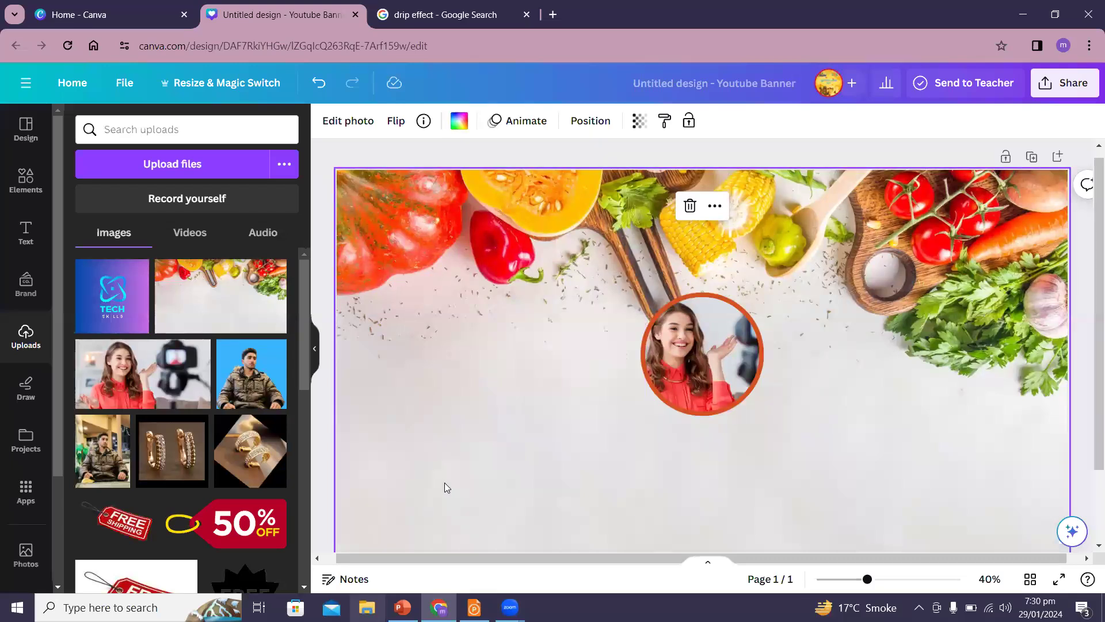
Add a heading text box and place it horizontally centred directly below the circular portrait
left_click(26, 242)
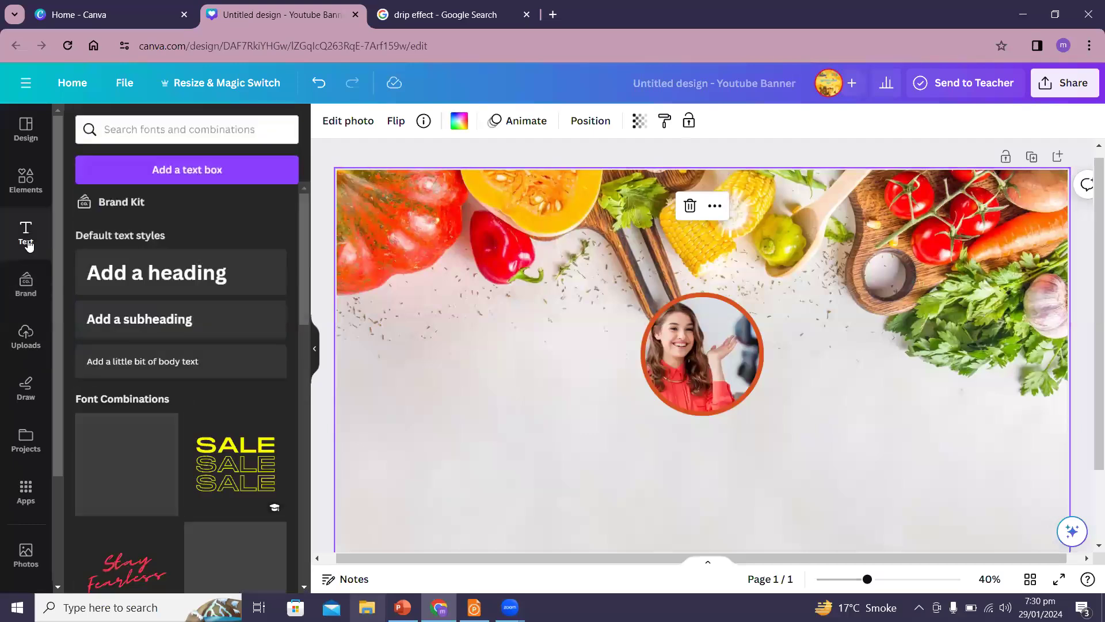
left_click(171, 267)
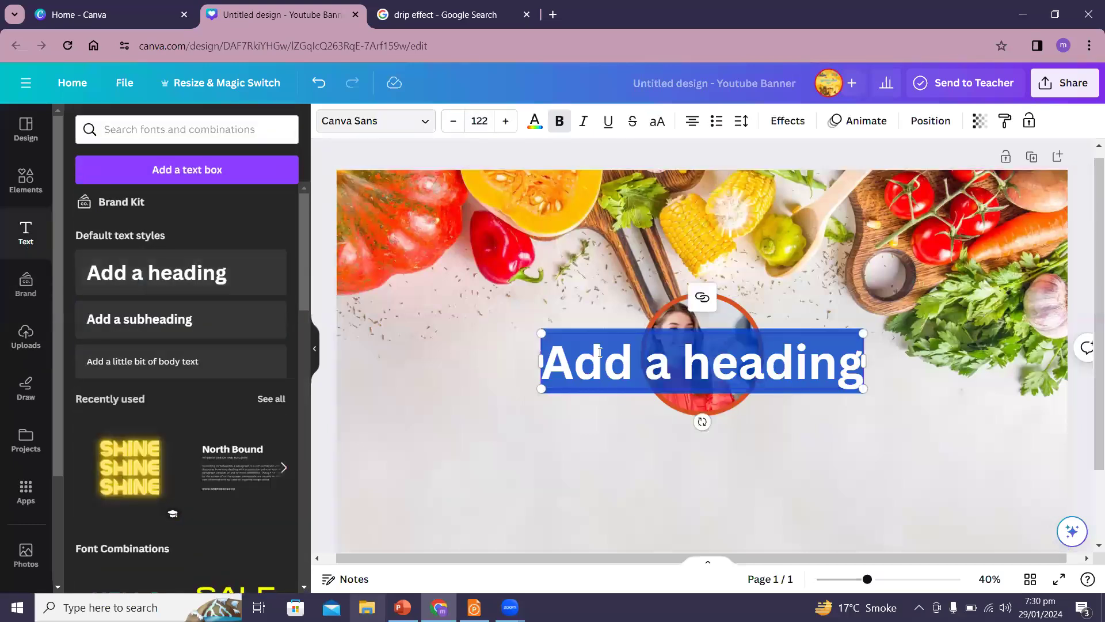
left_click(618, 463)
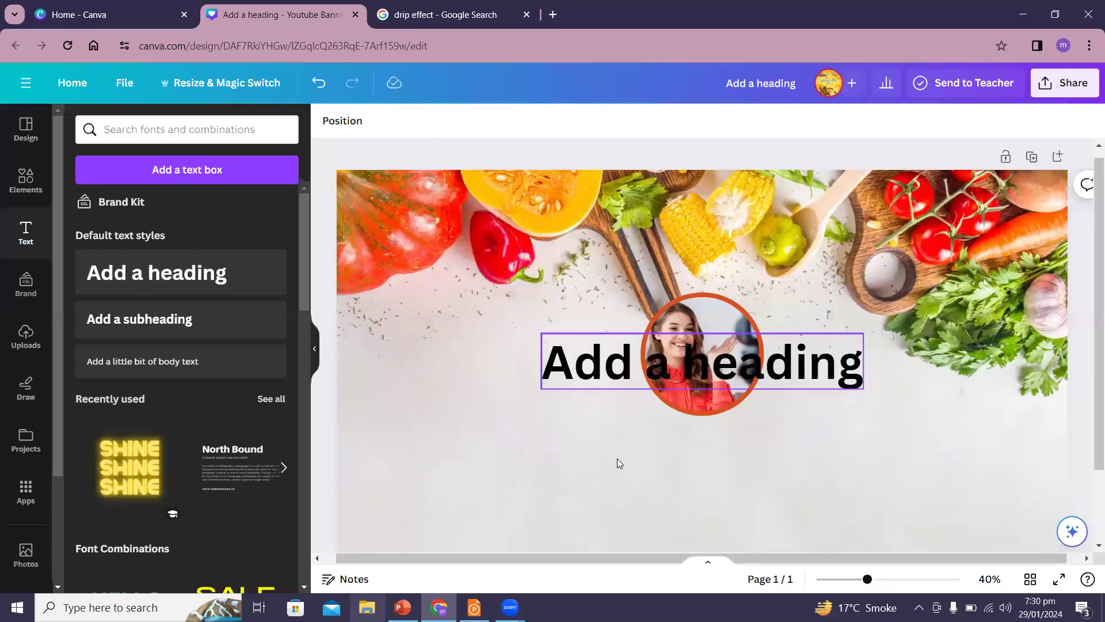
left_click_drag(619, 367, 615, 448)
scroll(1090, 480, "down", 2)
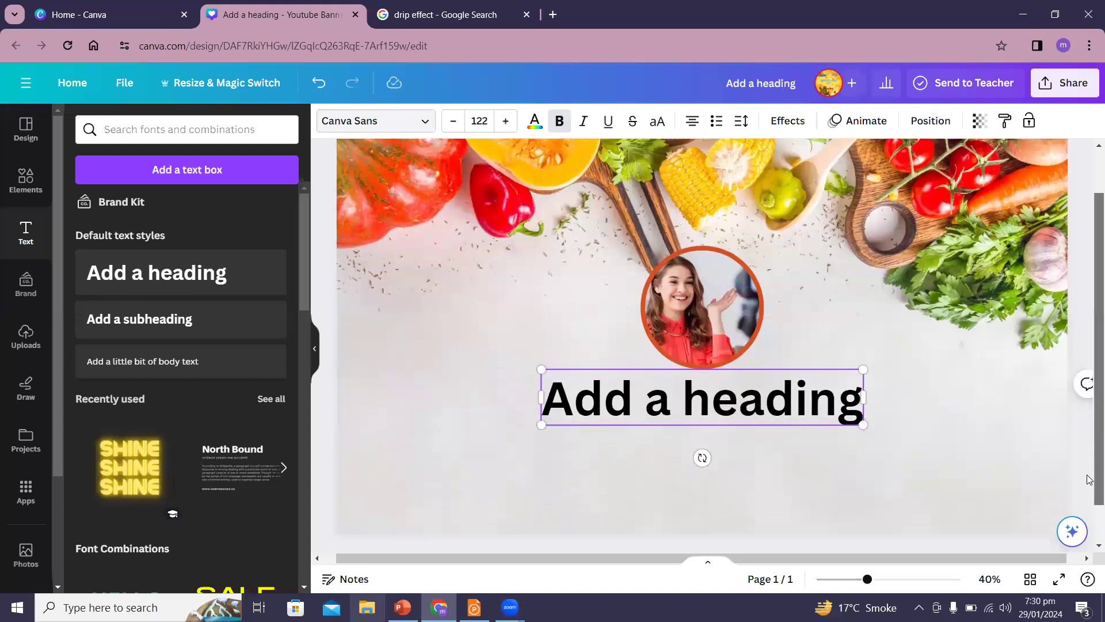
scroll(1090, 479, "down", 2)
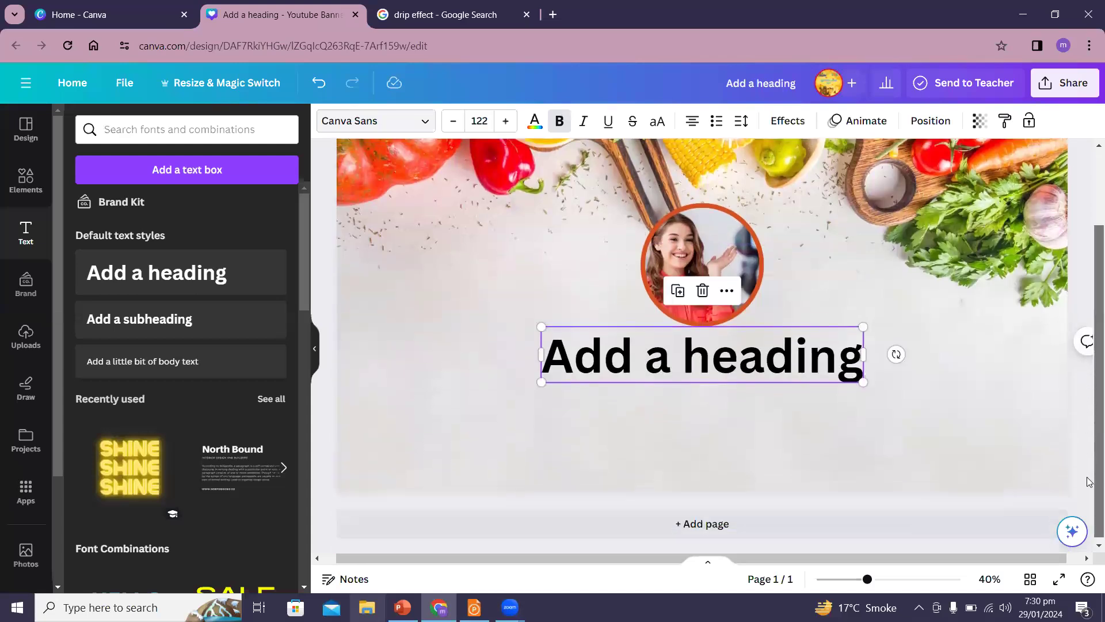
Replace the placeholder heading text with the vlogger's first name in capital letters
left_click(799, 353)
double_click(800, 353)
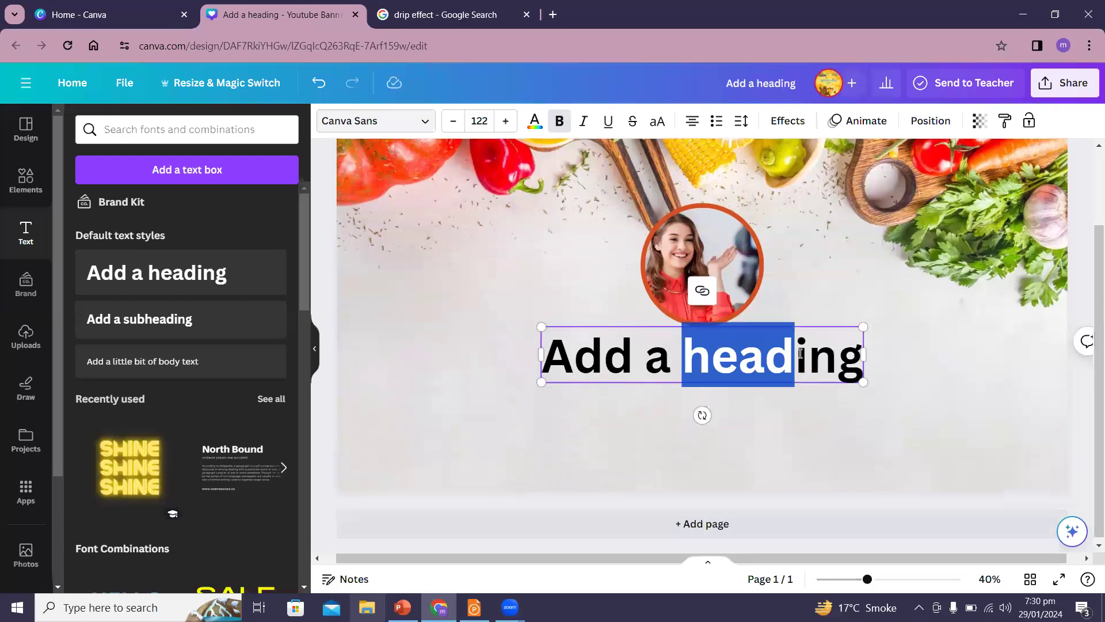
triple_click(655, 365)
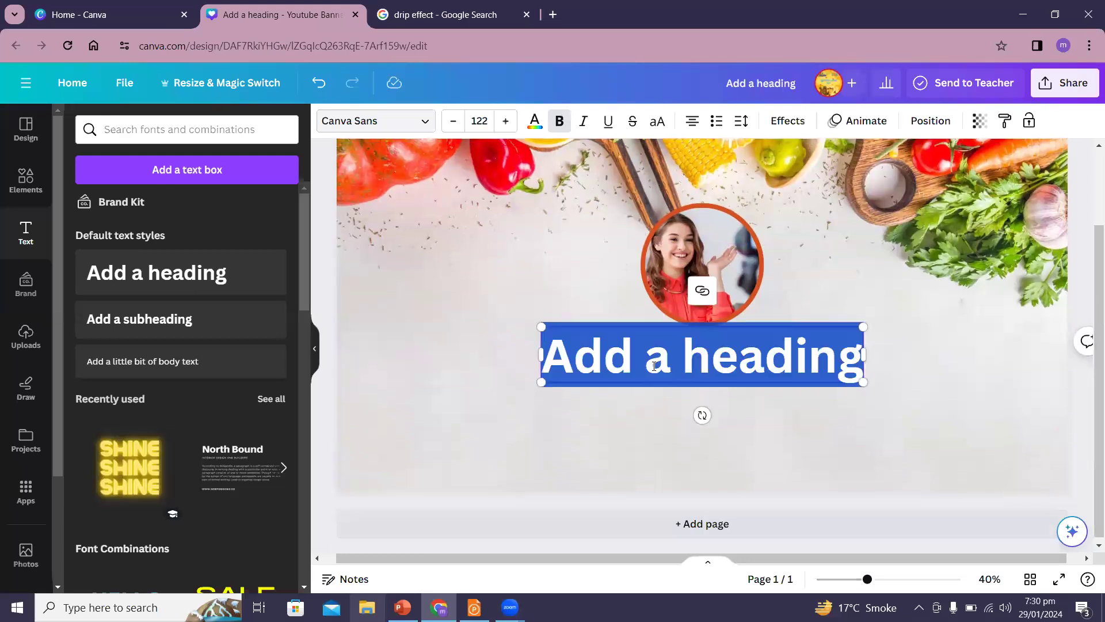
type("MEERAB")
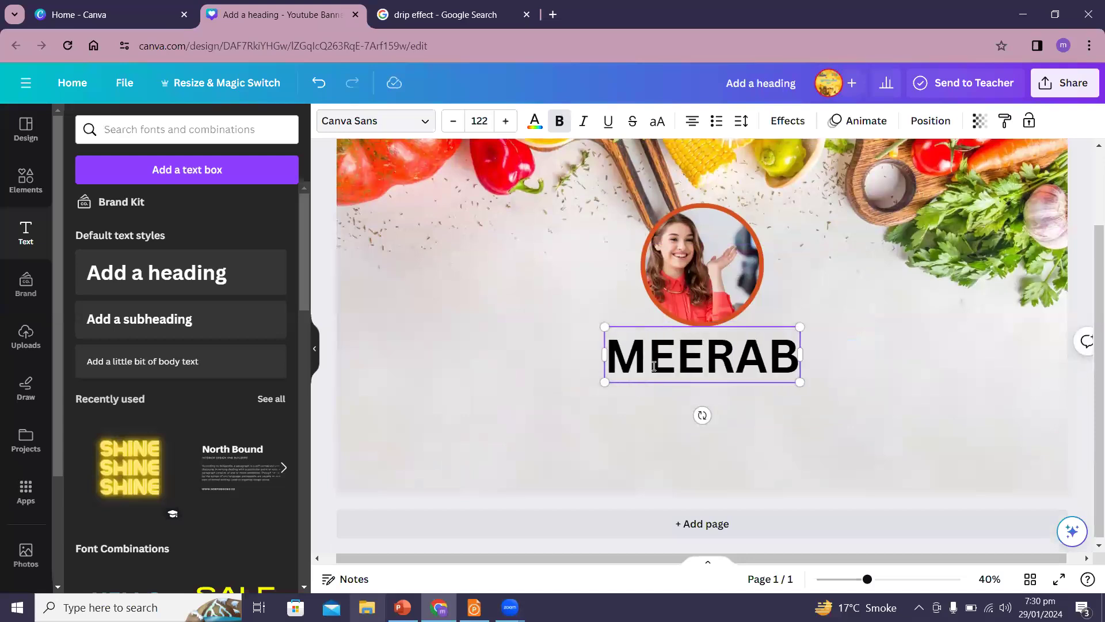
left_click(1075, 221)
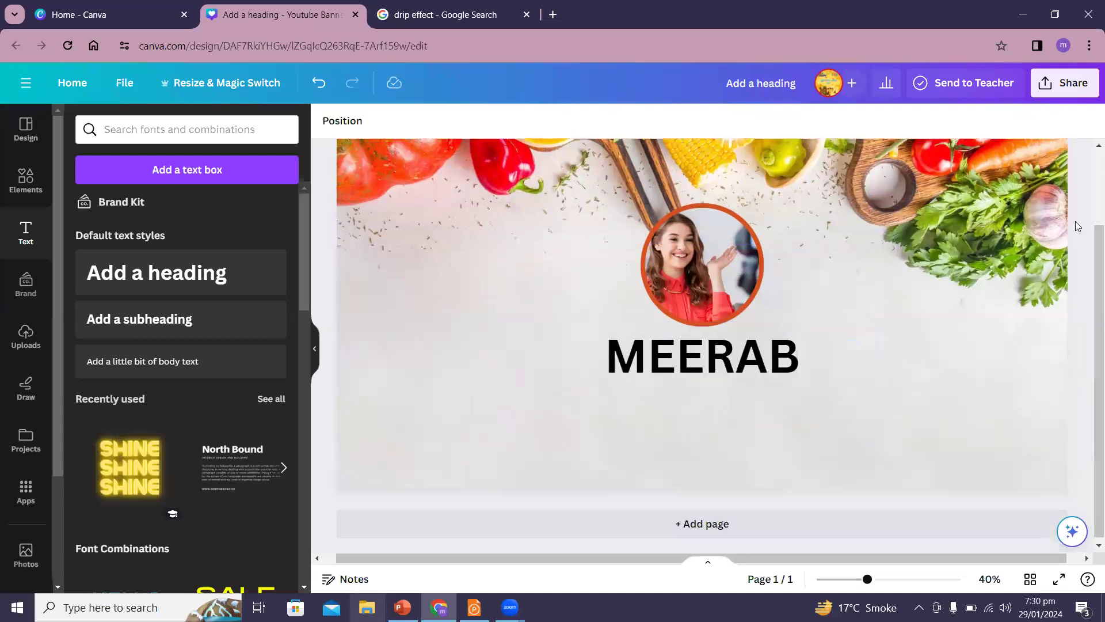
Colour the name heading with the document's orange, #d65020, to match the circle's rim
left_click(733, 374)
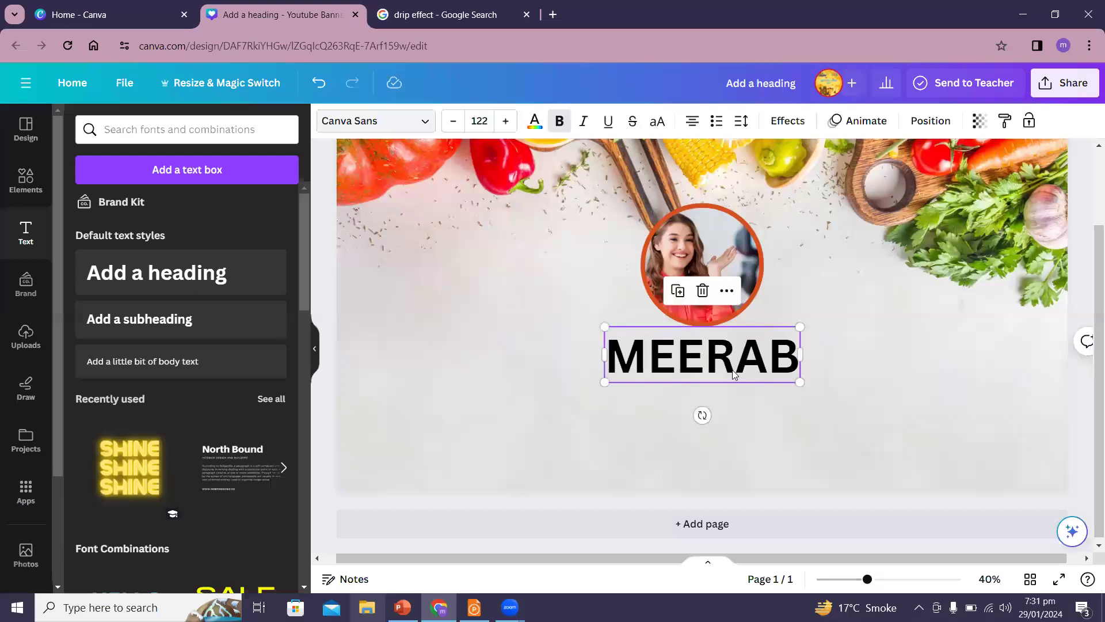
left_click(537, 127)
left_click(164, 205)
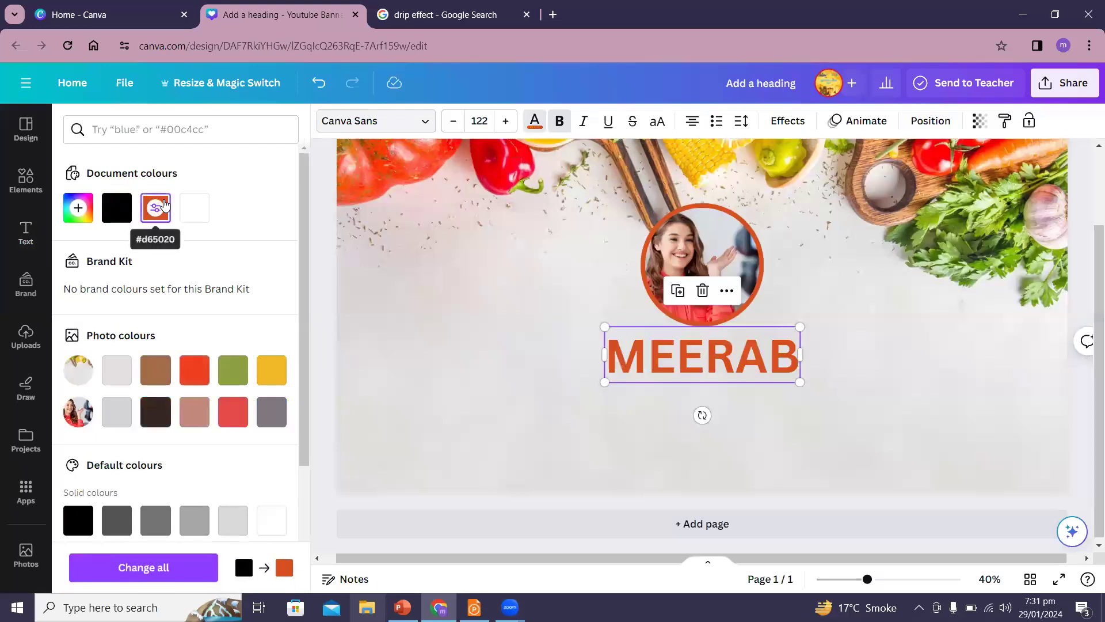
key("Escape")
left_click(322, 279)
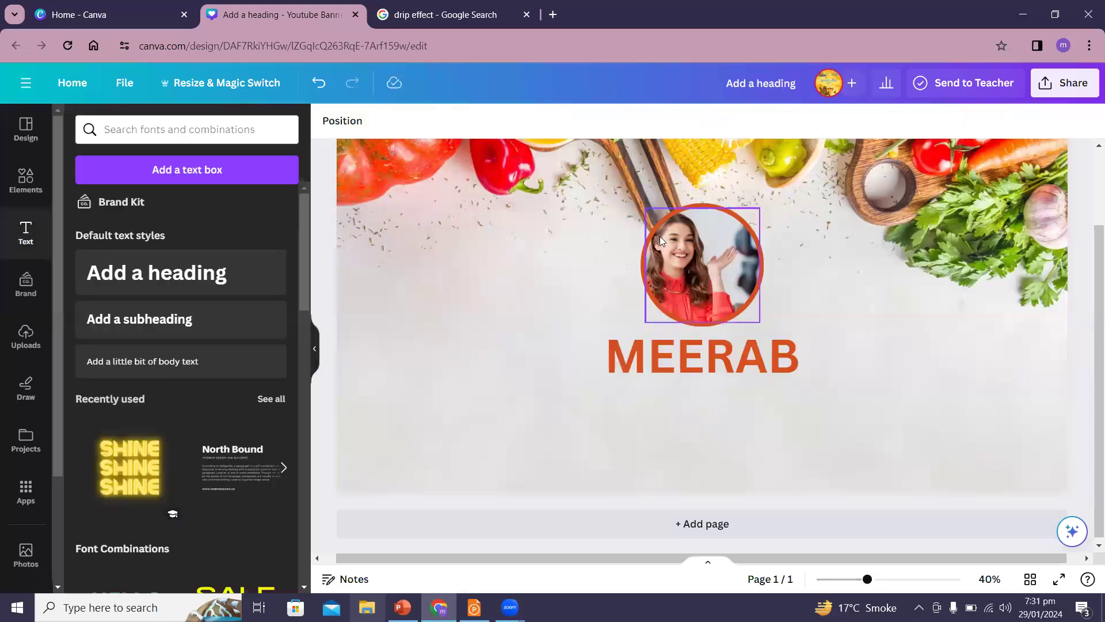
Recolour the circle behind the portrait with the golden yellow from the background's photo colours
left_click(679, 214)
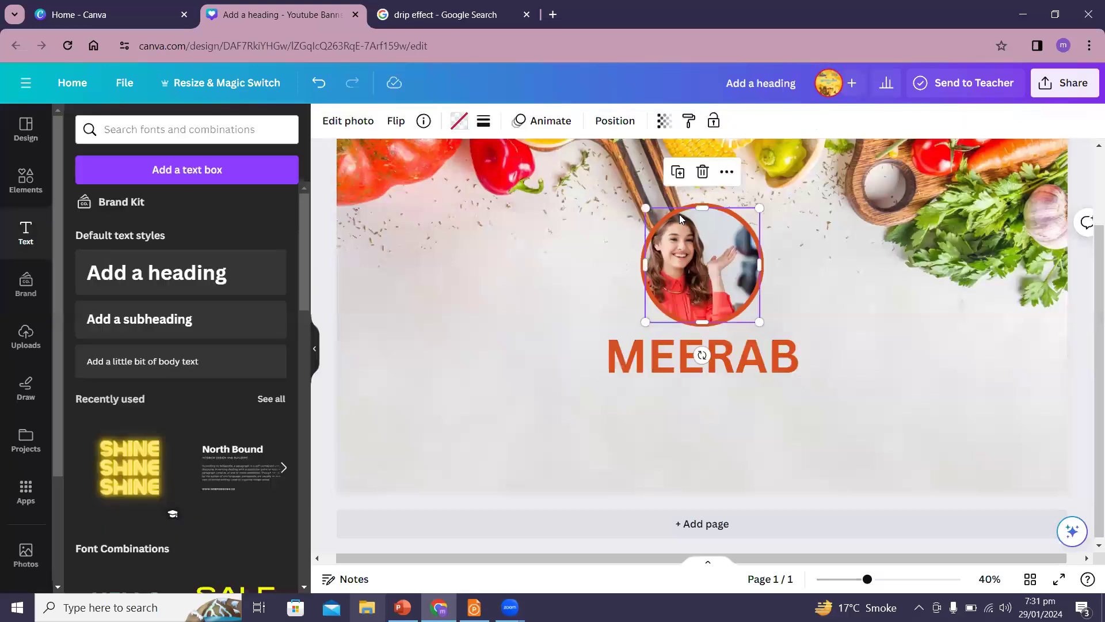
left_click(711, 197)
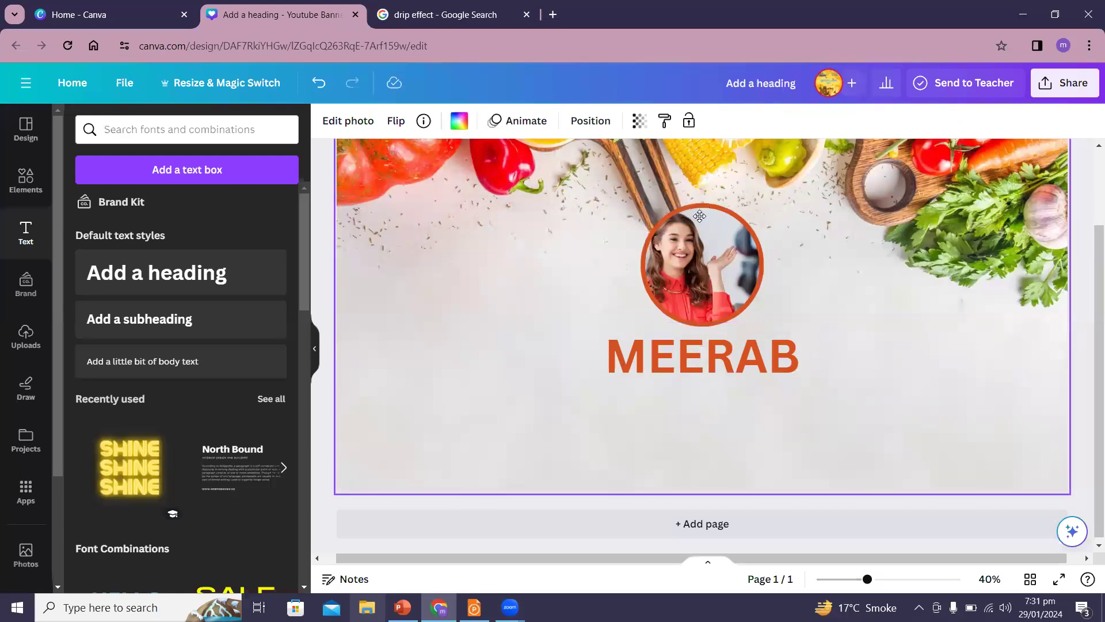
double_click(700, 216)
left_click(316, 297)
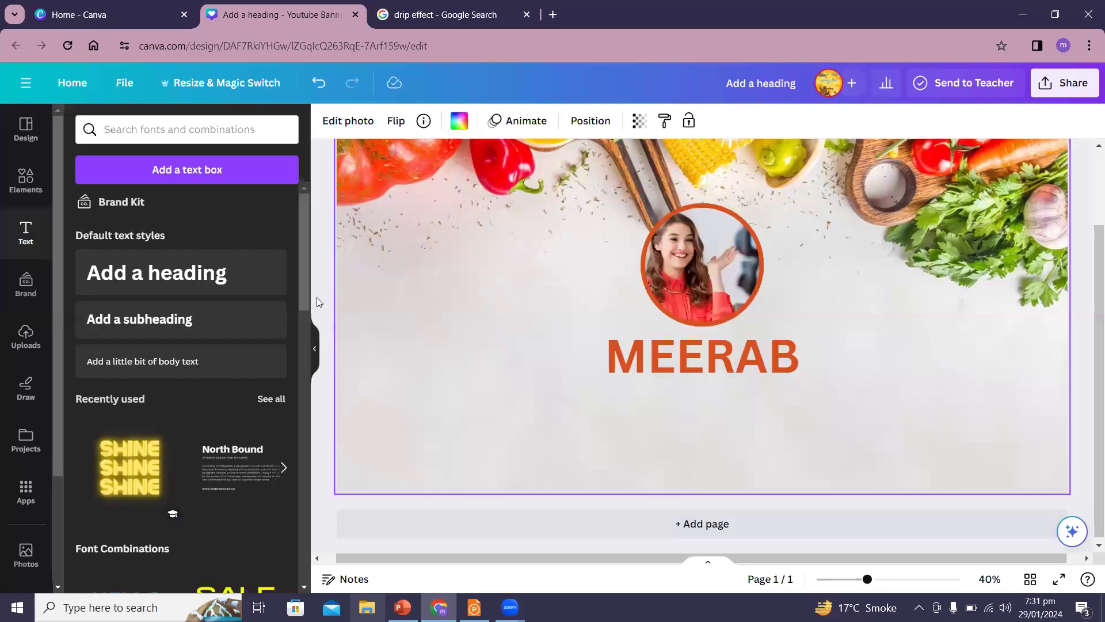
left_click(642, 265)
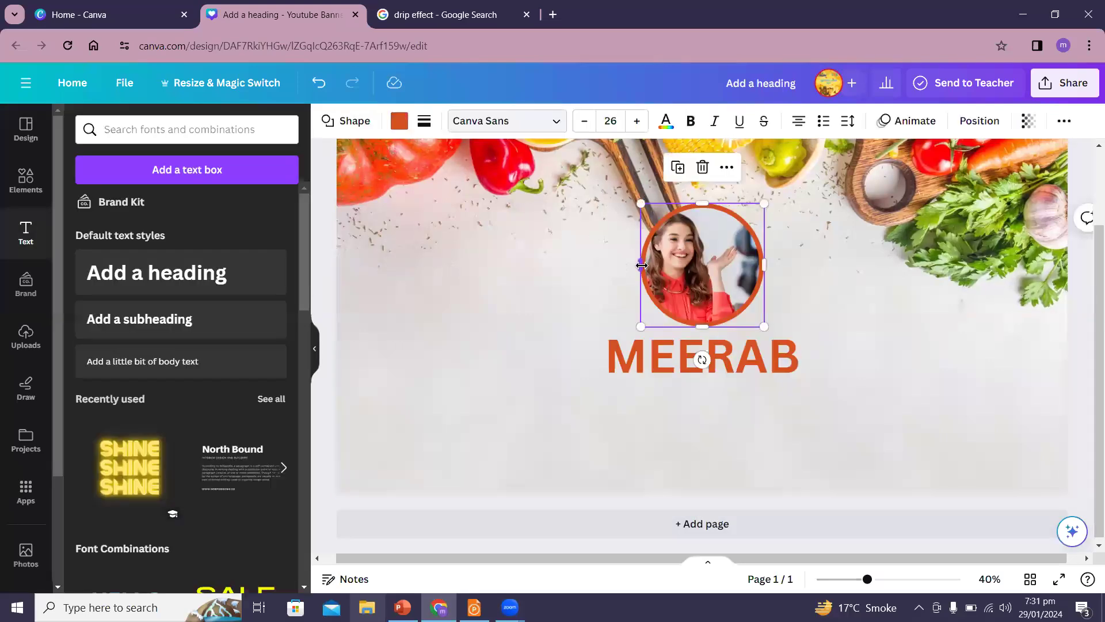
left_click(401, 122)
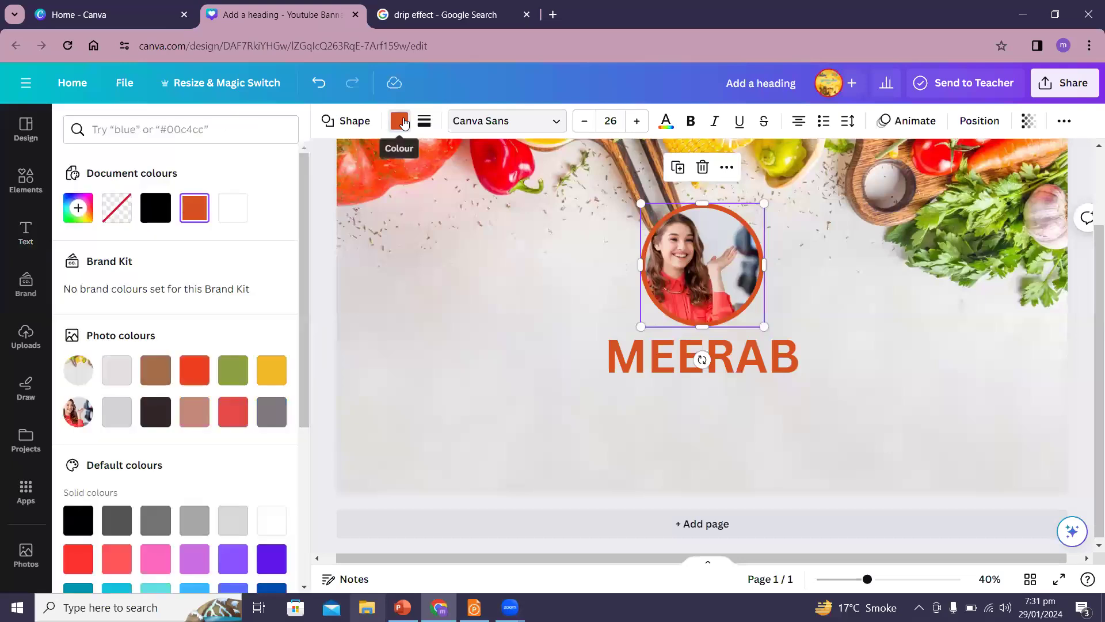
left_click(277, 362)
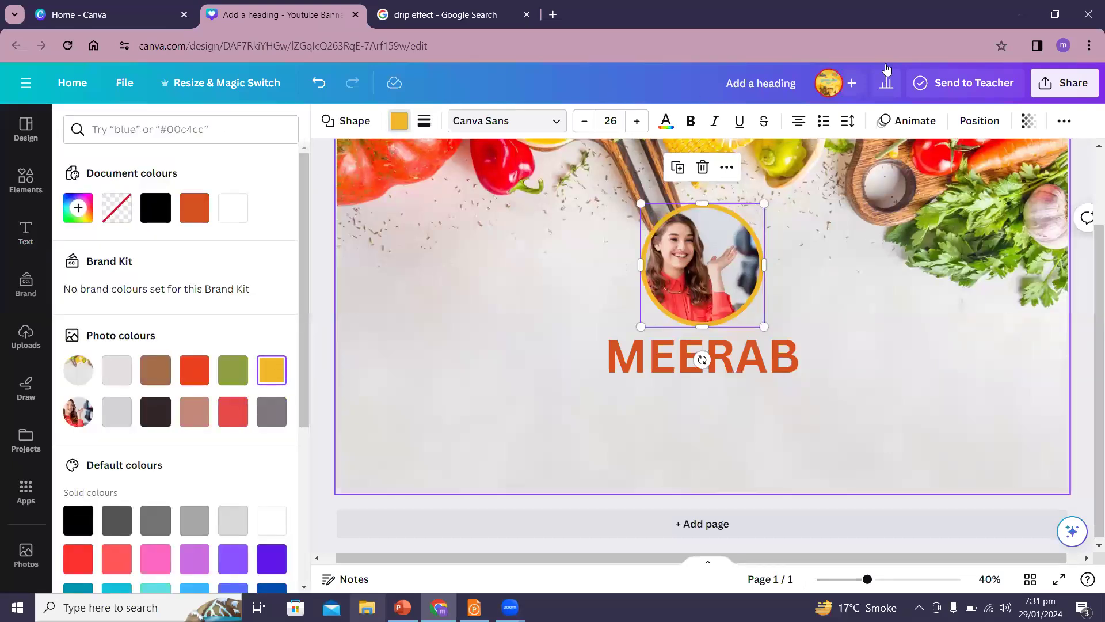
Try the green, brown and dusty pink photo colours on the portrait's rim, and return it to golden yellow
left_click(233, 372)
left_click(155, 378)
left_click(192, 410)
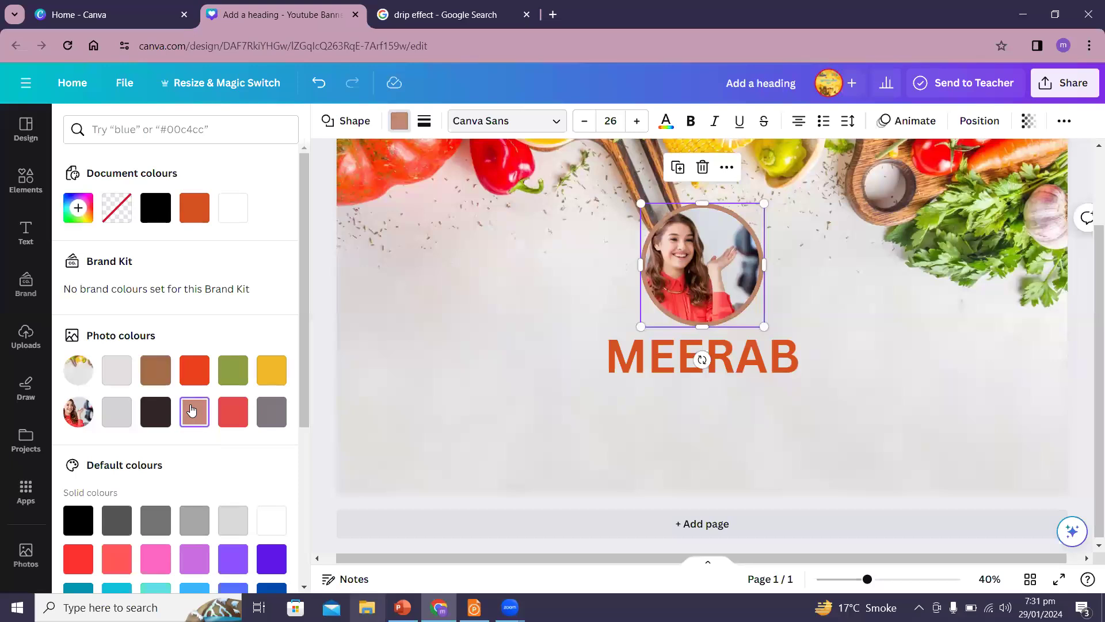
left_click(270, 374)
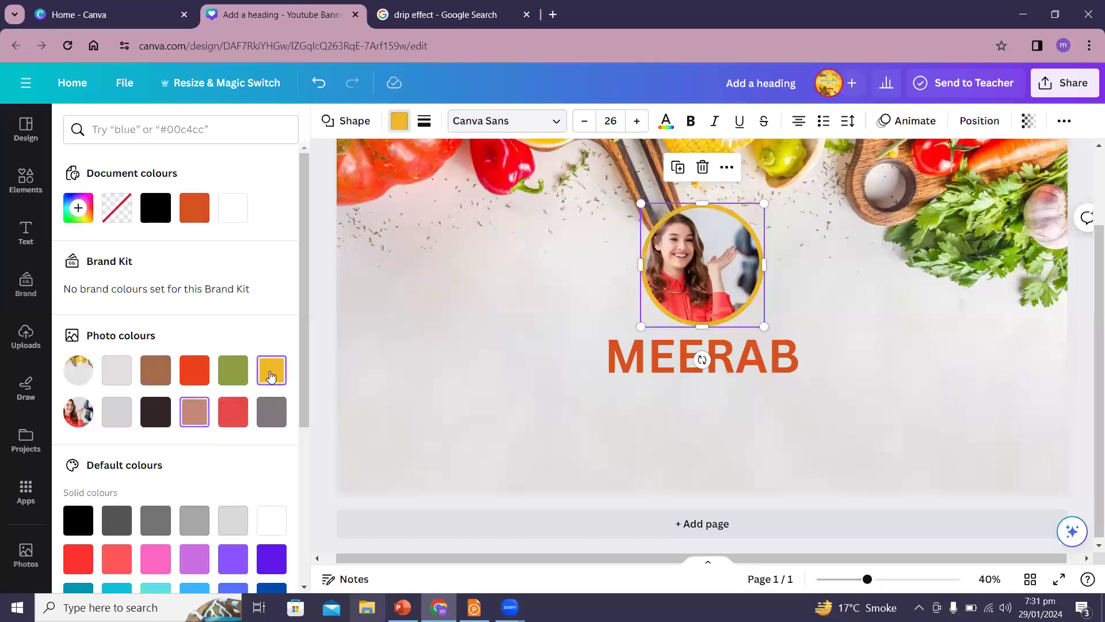
left_click(314, 257)
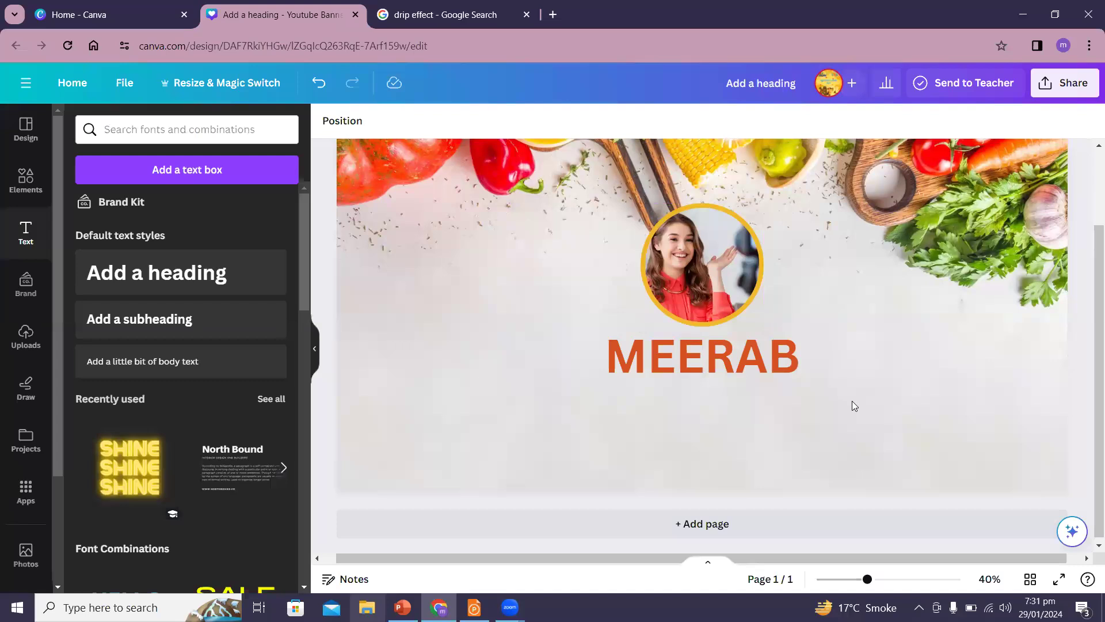
Search the fonts for "NOU" and set the name heading's font to Nourd
left_click(647, 361)
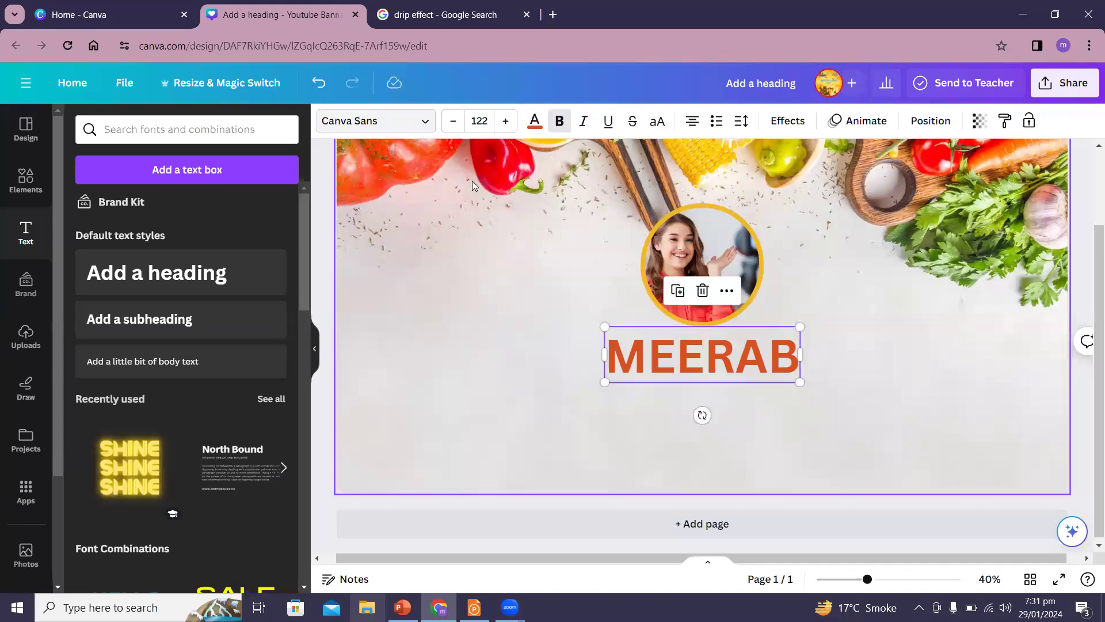
left_click(381, 123)
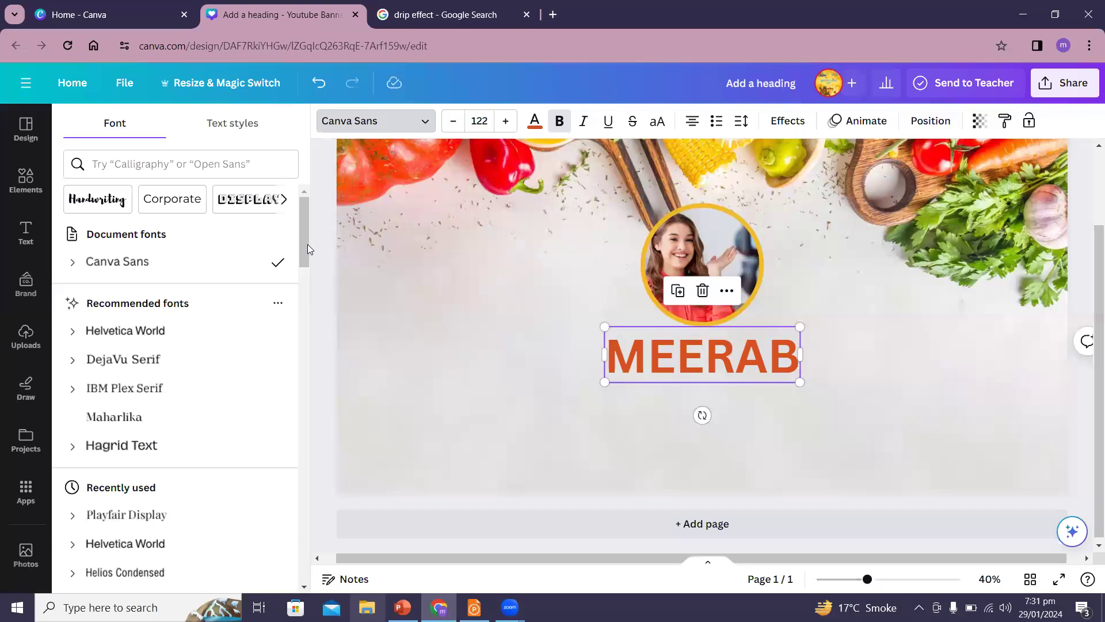
scroll(300, 260, "down", 10)
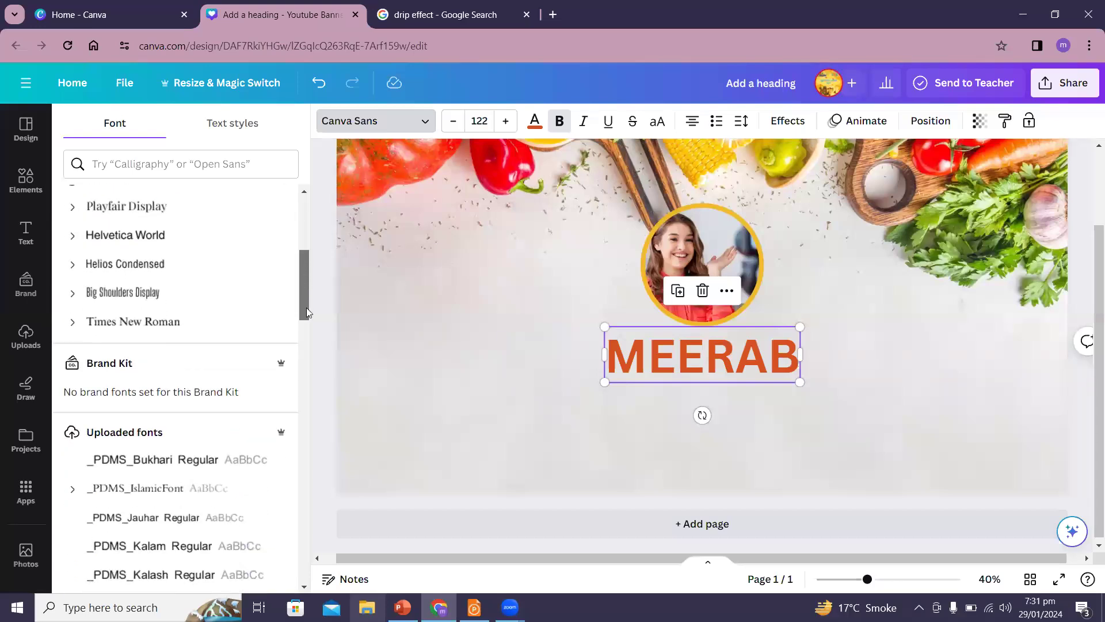
scroll(313, 488, "down", 10)
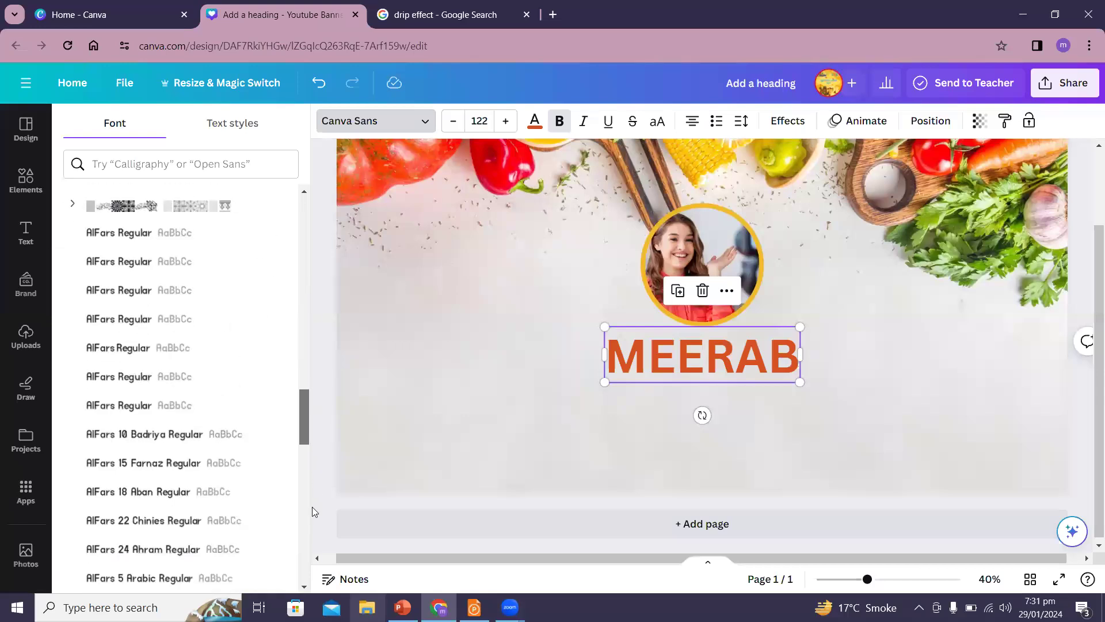
scroll(305, 575, "down", 3)
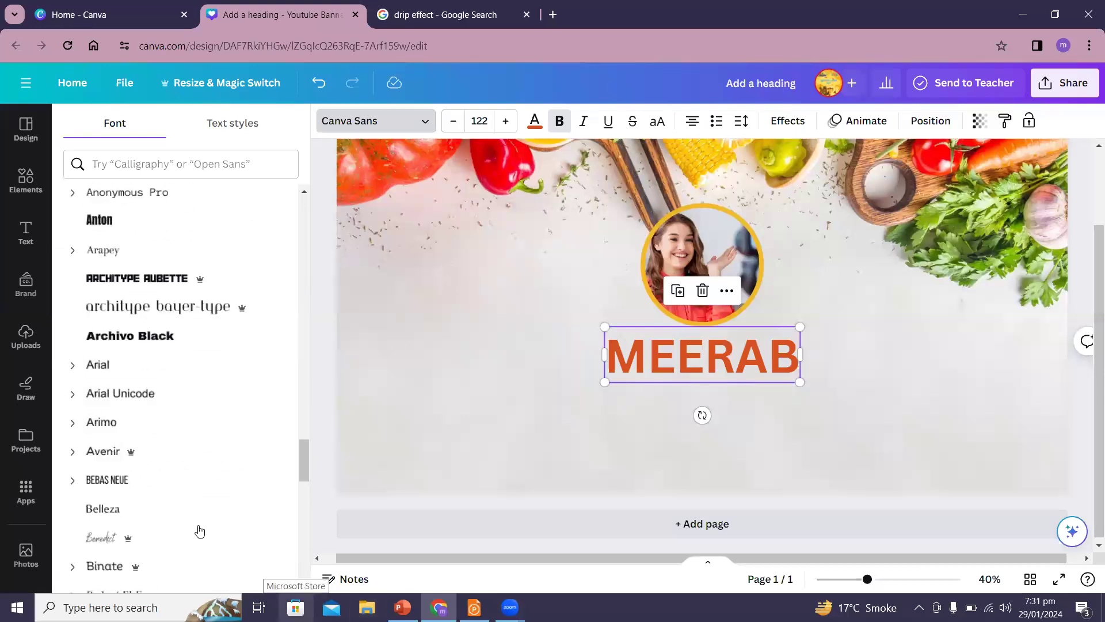
left_click(137, 161)
type("N")
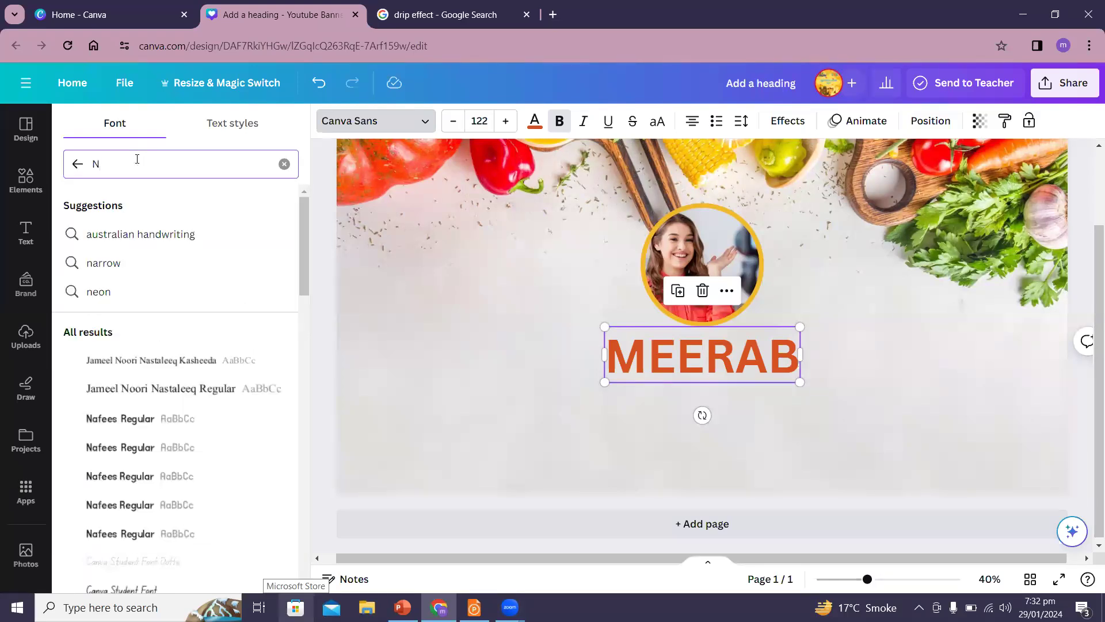
type("OU")
left_click(111, 247)
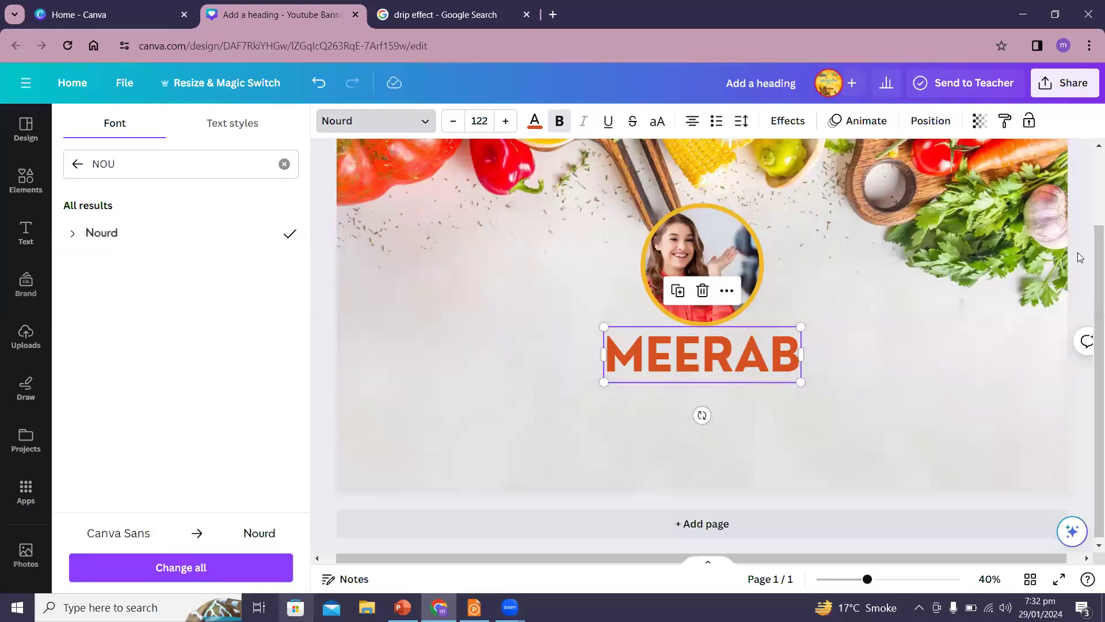
key("Escape")
key("Escape")
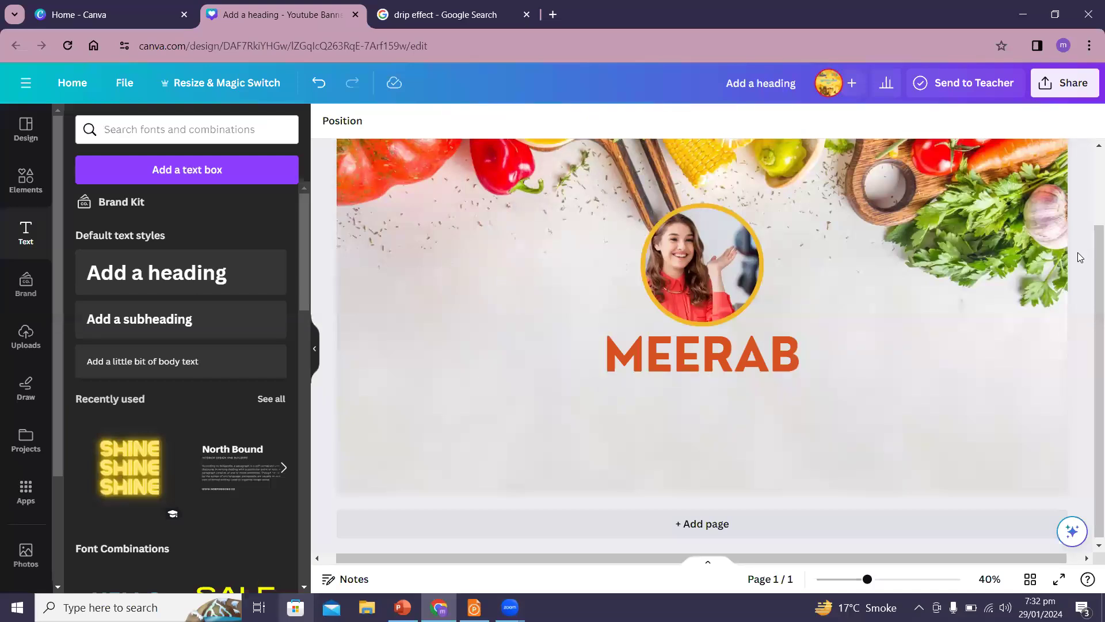
Add a second heading reading "FOOD VLOGGER", horizontally centred directly beneath the name
left_click(242, 266)
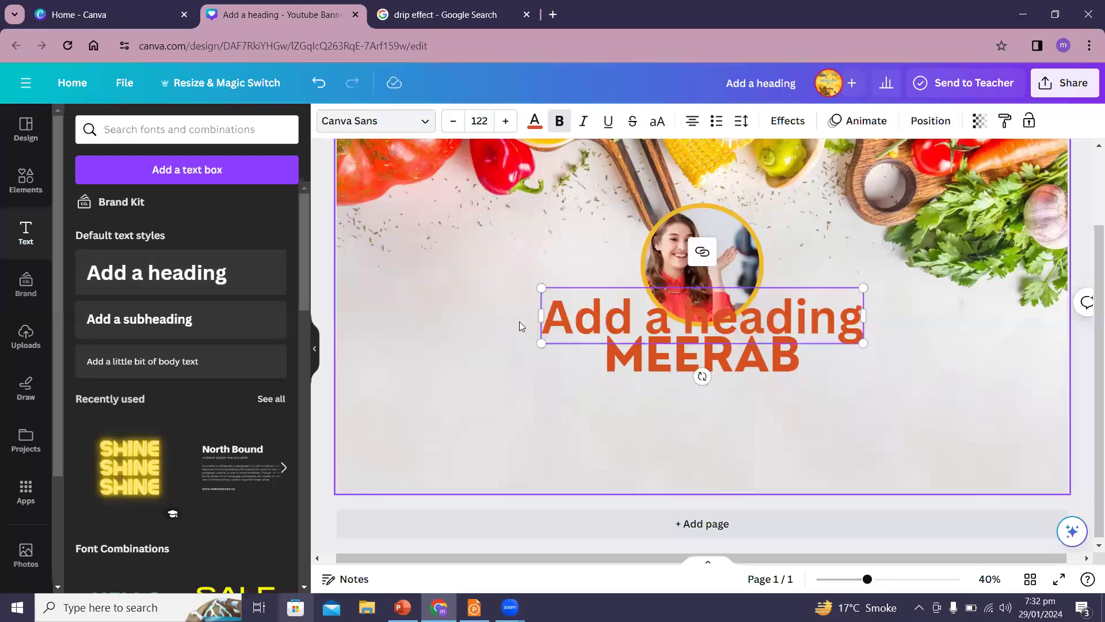
left_click_drag(599, 341, 602, 412)
double_click(771, 406)
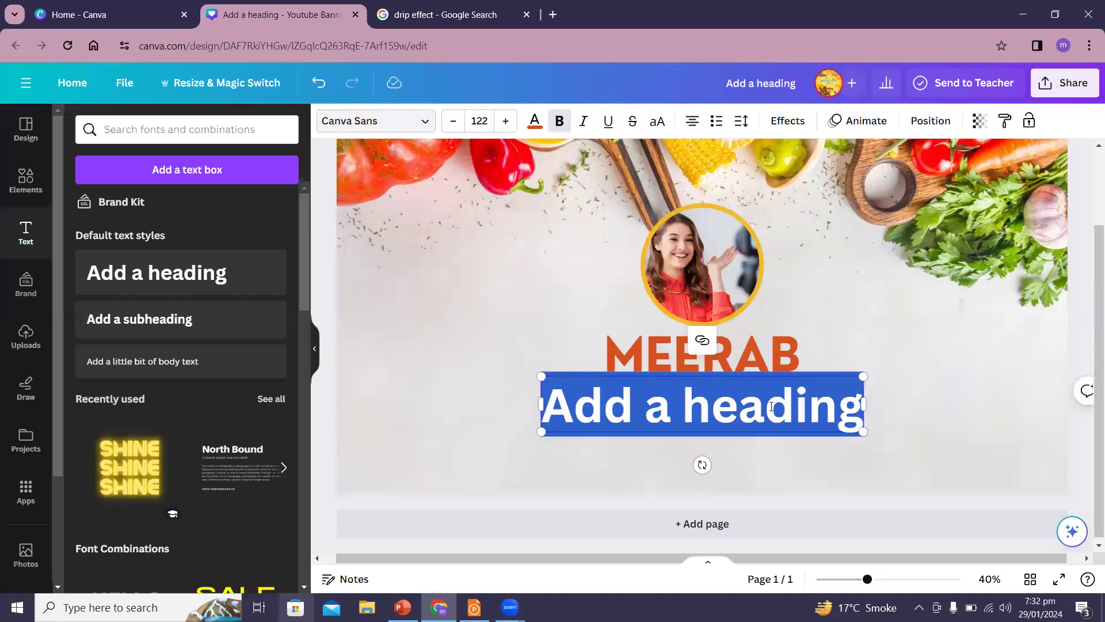
type("F")
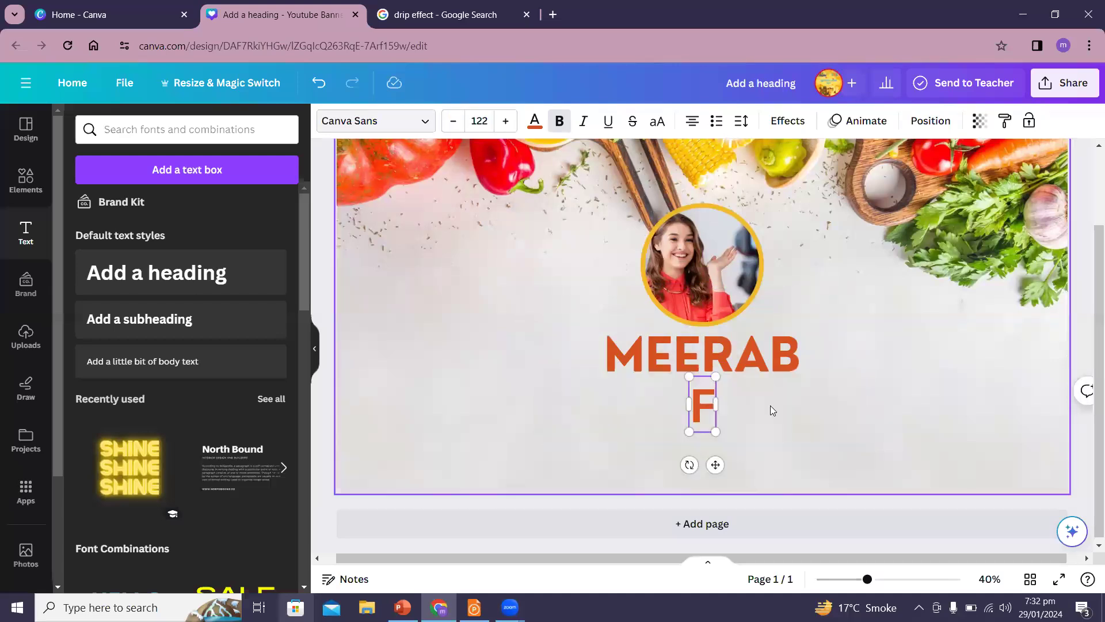
type("OOD VLO")
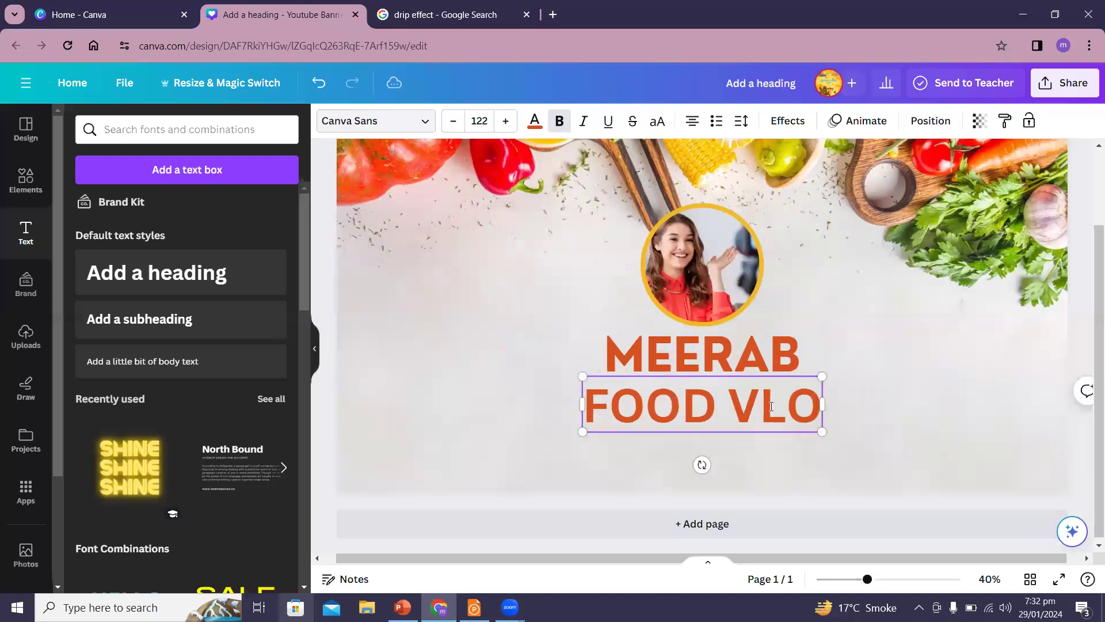
type("GGER")
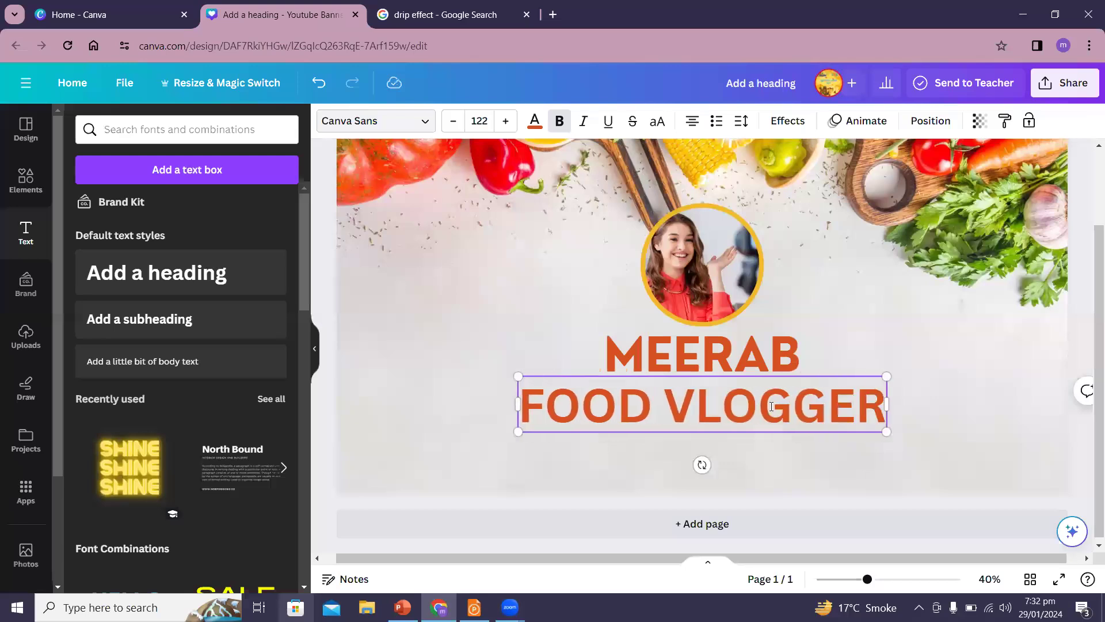
Set the text colour of the "FOOD VLOGGER" heading to black
left_click(534, 122)
left_click(123, 211)
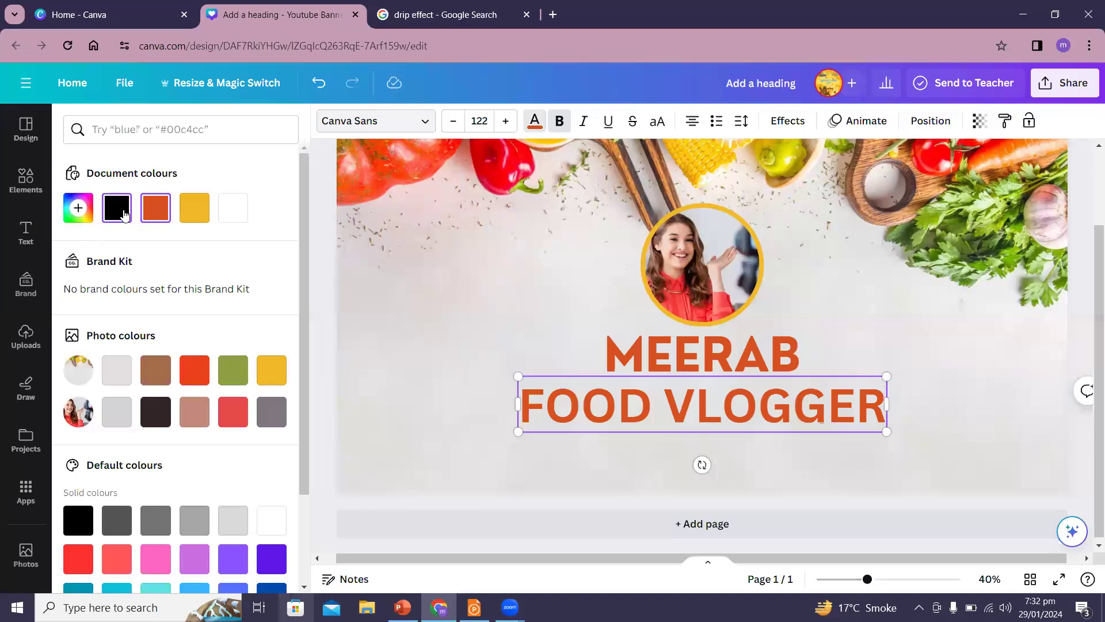
Select all of the "FOOD VLOGGER" text and recolour it with the document's black
left_click(124, 211)
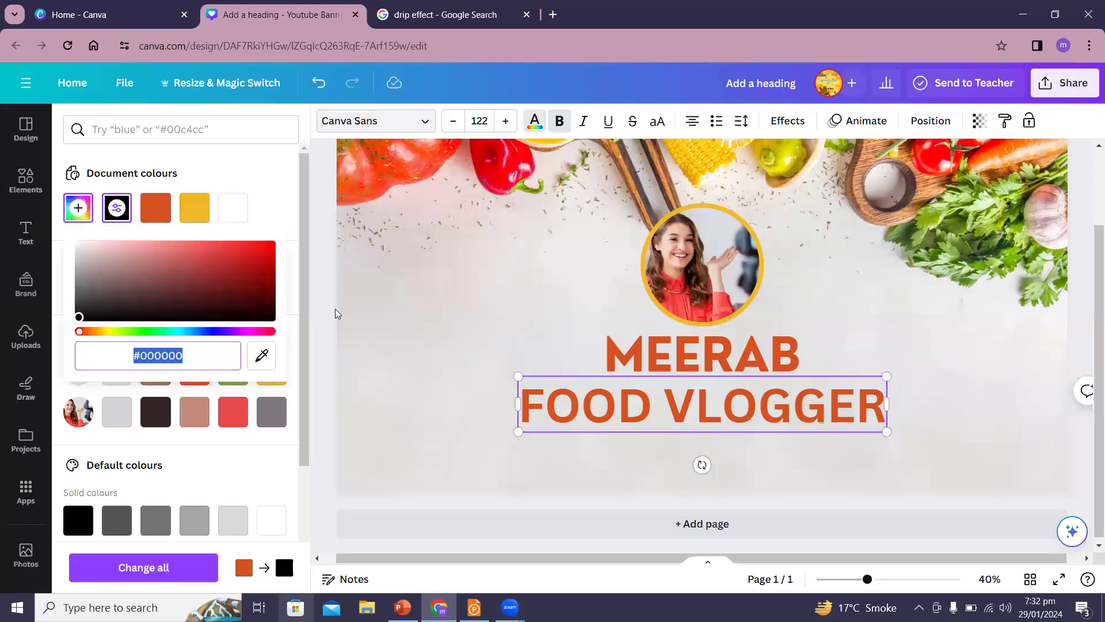
key("Escape")
key("Escape")
left_click(337, 313)
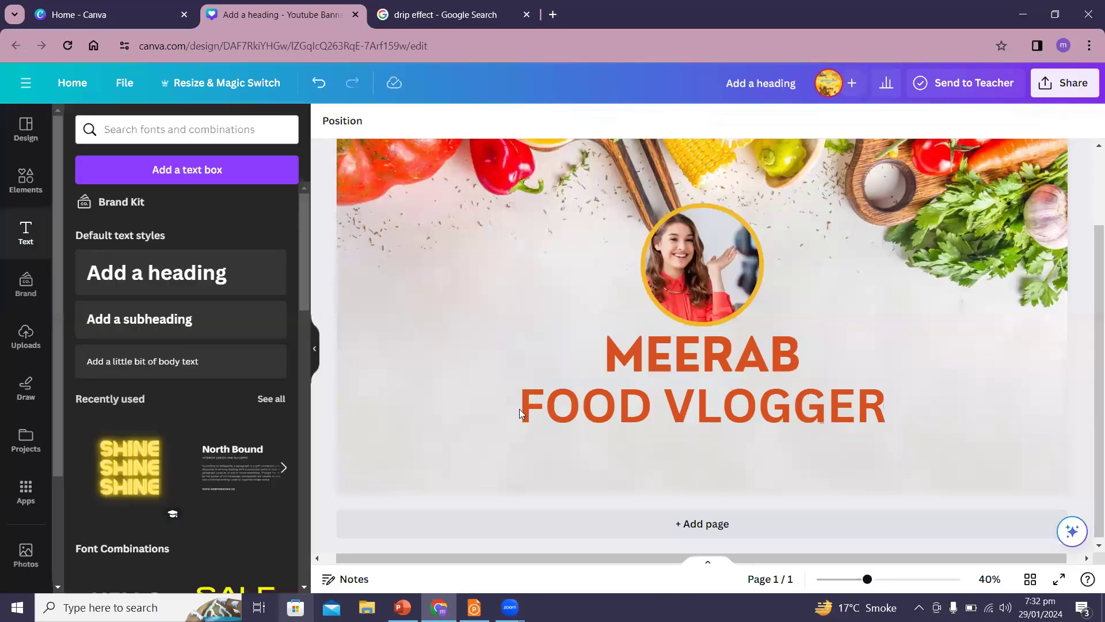
double_click(625, 396)
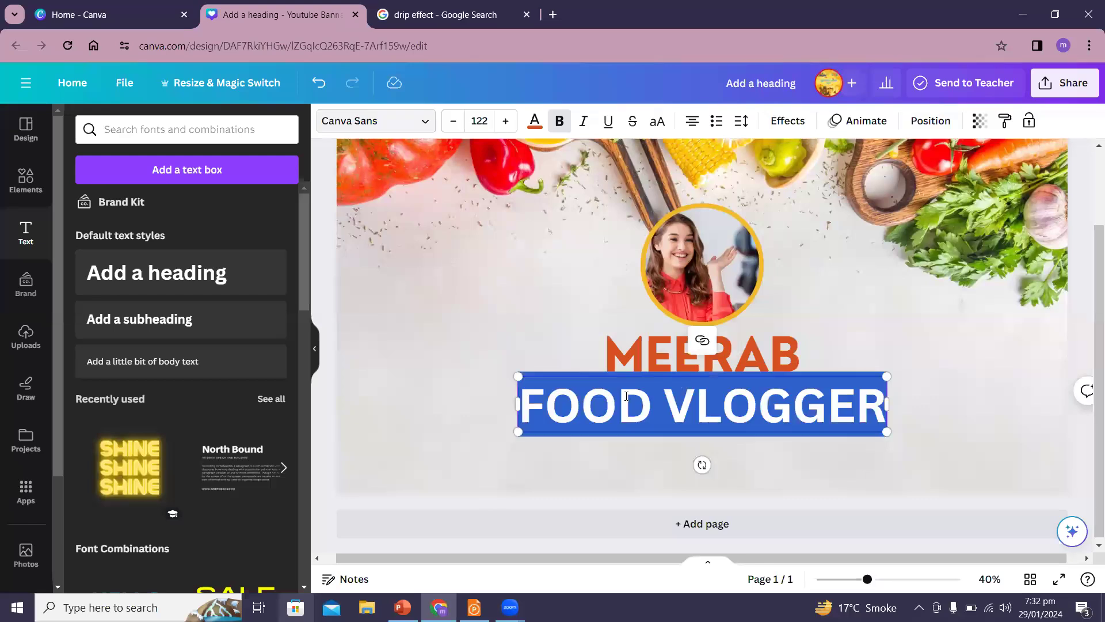
left_click(534, 121)
left_click(117, 211)
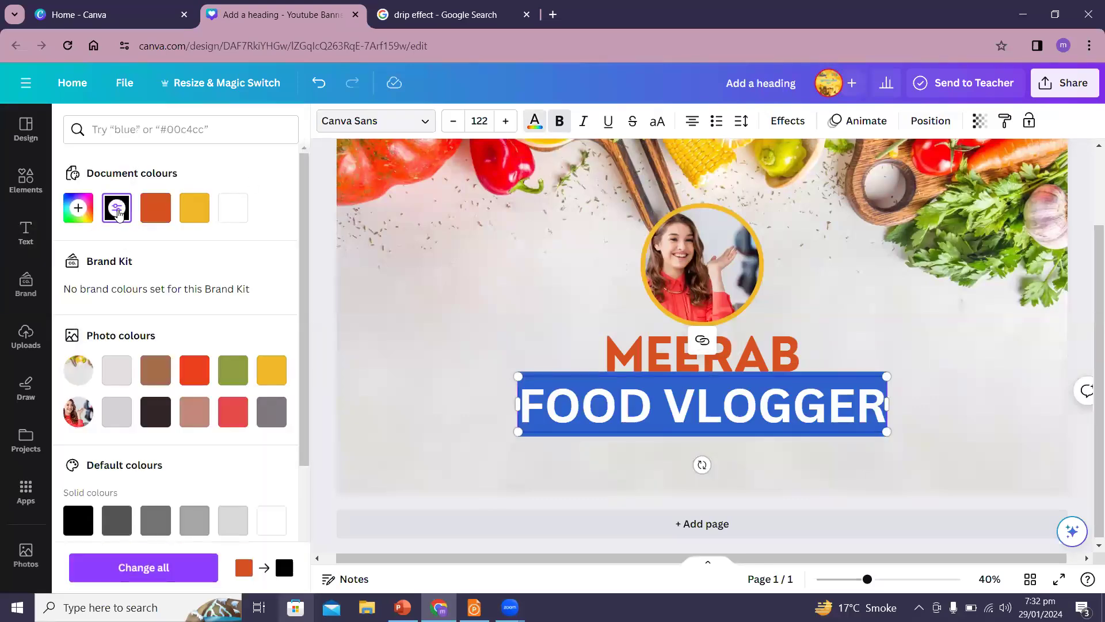
left_click(326, 276)
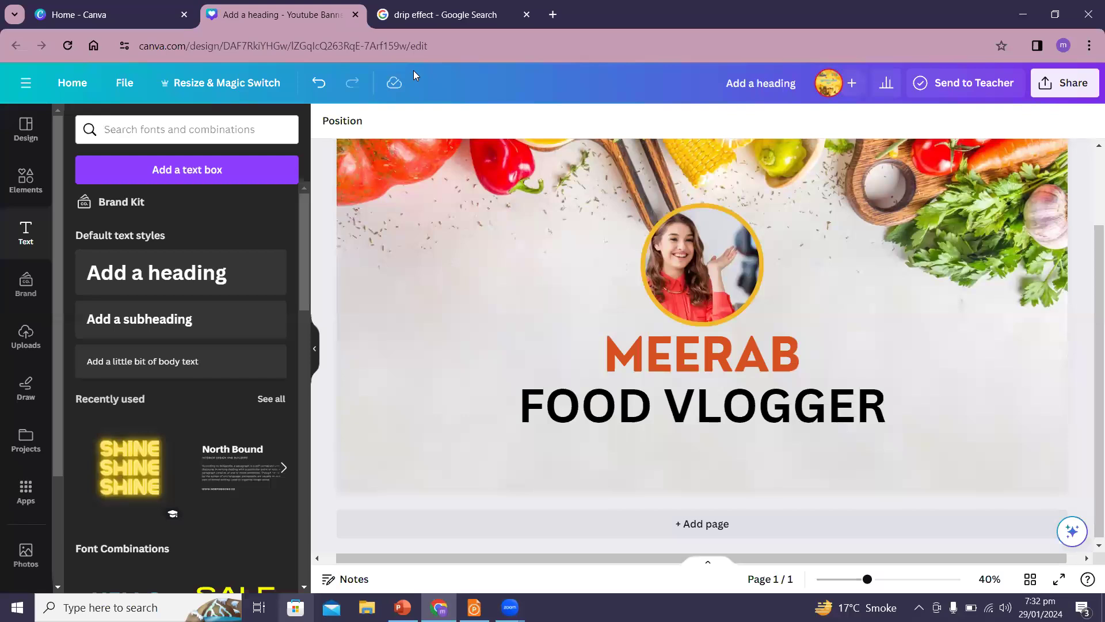
Remove the bold formatting from the "FOOD VLOGGER" heading
left_click(581, 405)
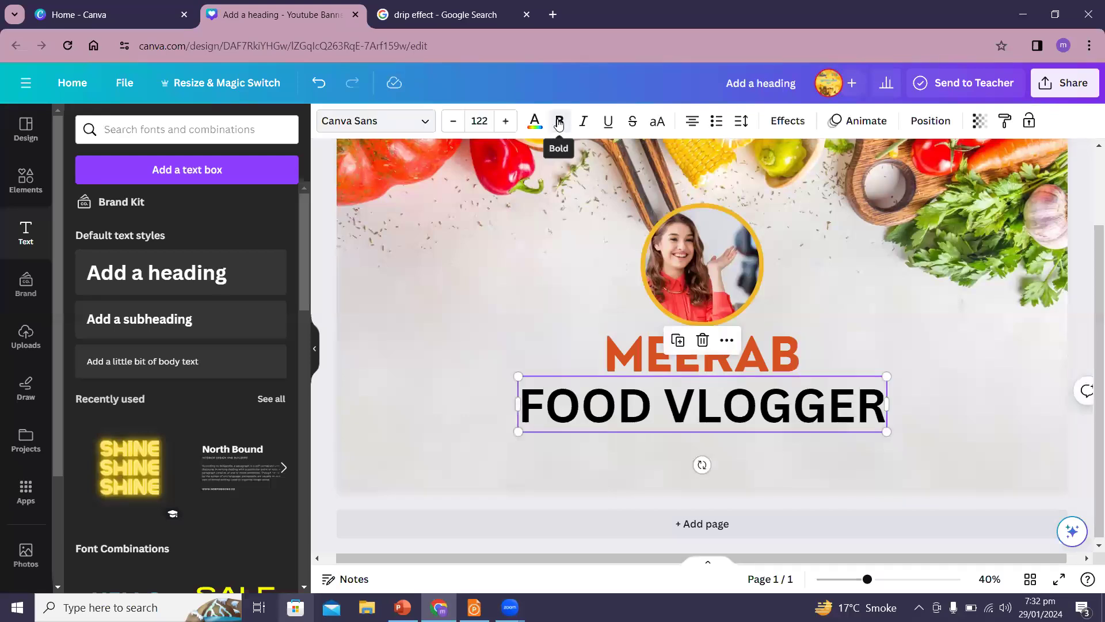
left_click(558, 122)
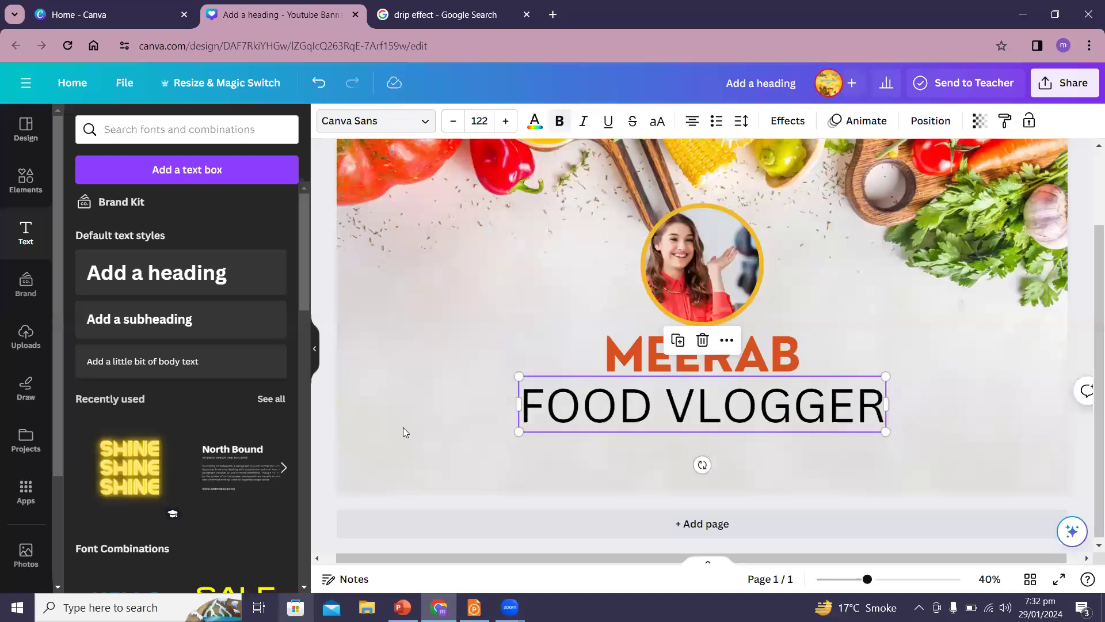
left_click(331, 254)
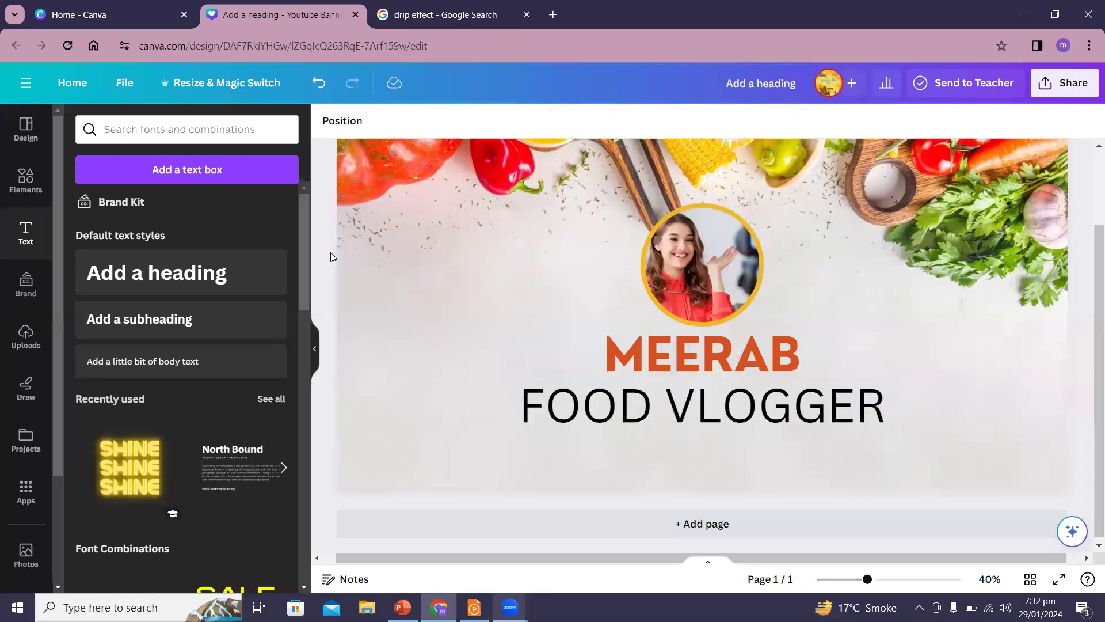
Add a circle shape to the left of the portrait and fill it with black
left_click(28, 184)
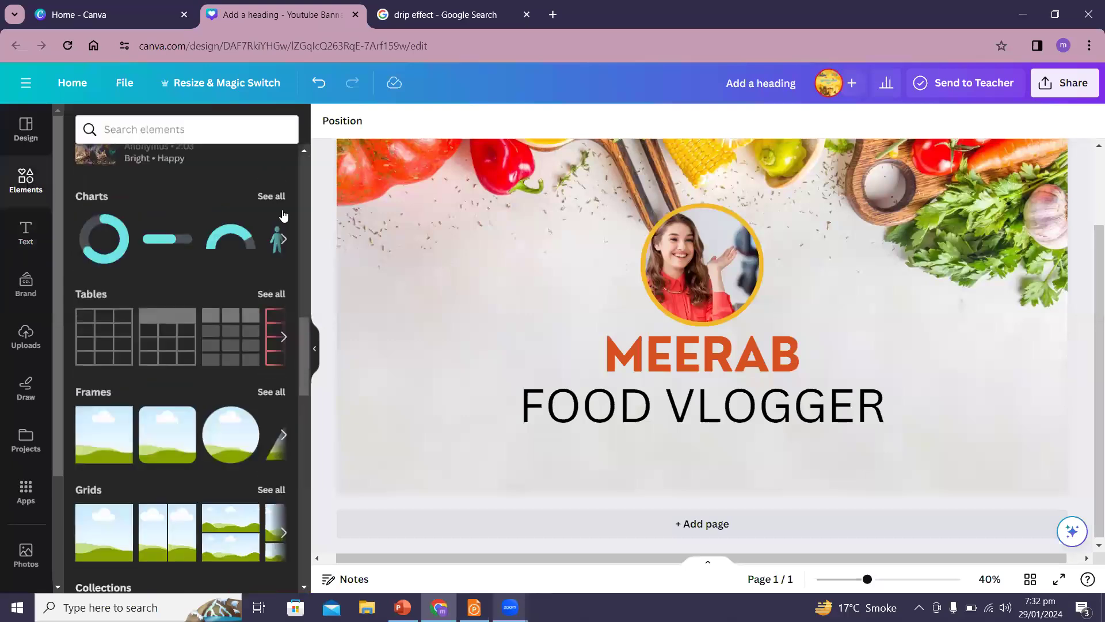
left_click_drag(308, 368, 305, 189)
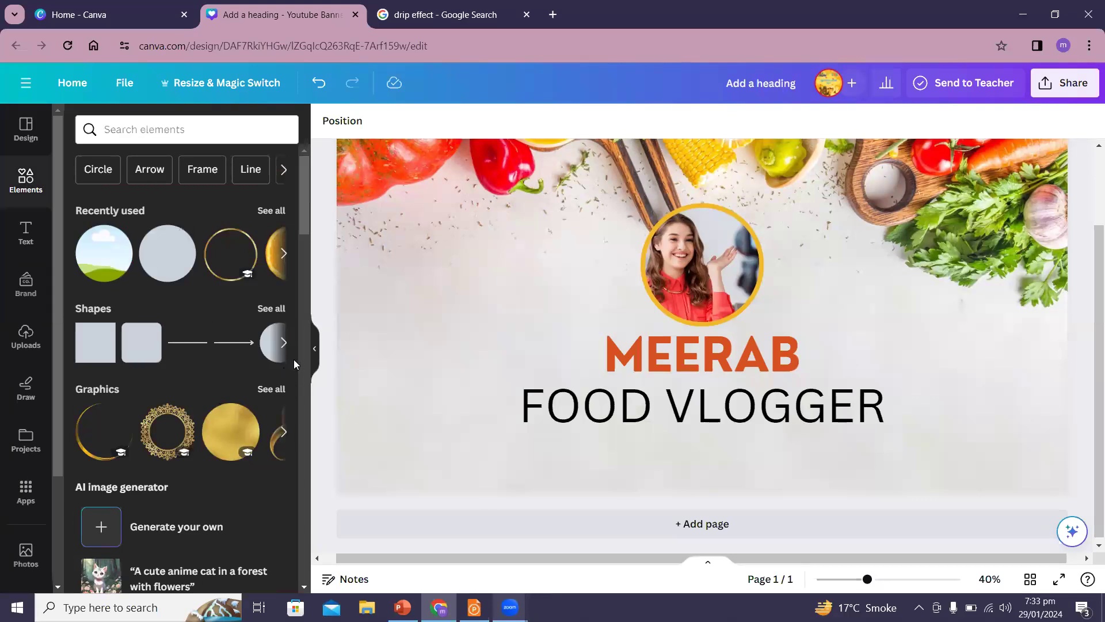
left_click(266, 349)
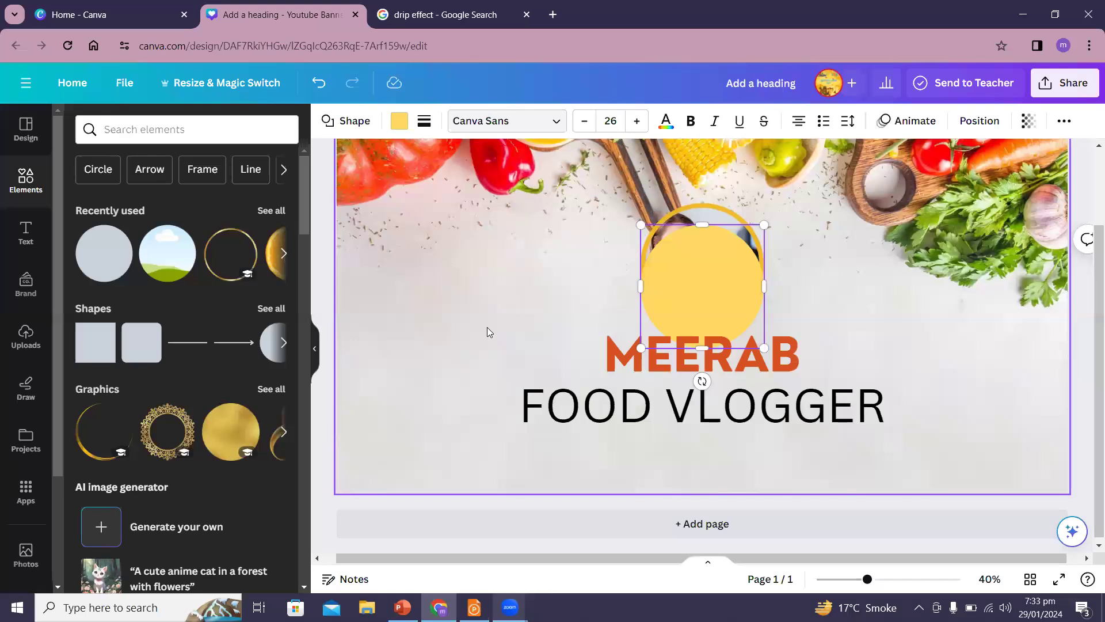
left_click_drag(673, 291, 444, 317)
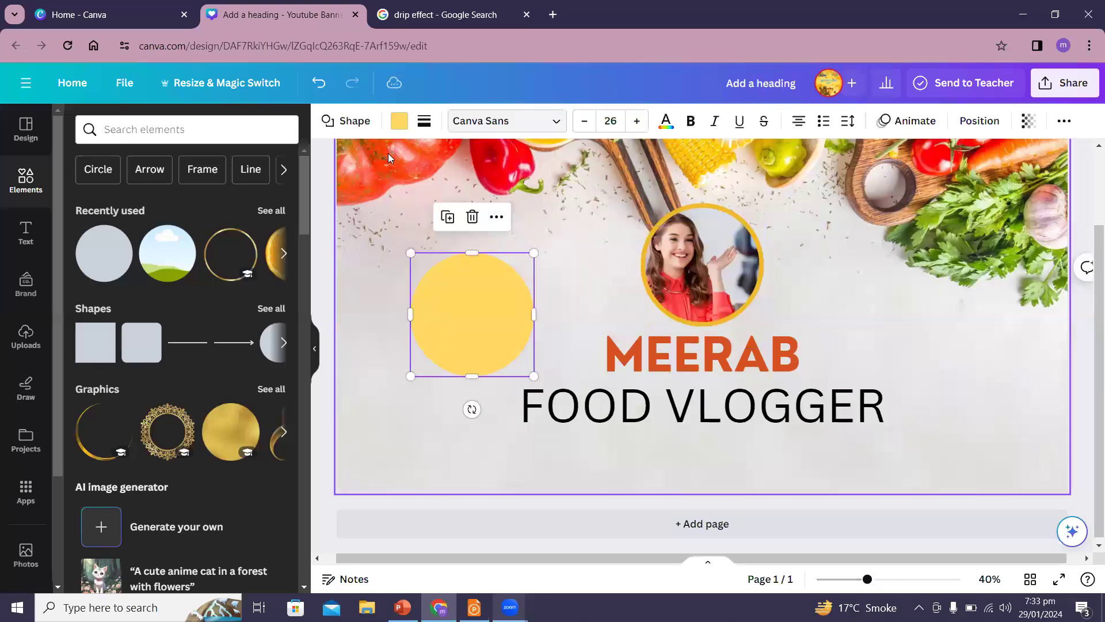
left_click(397, 120)
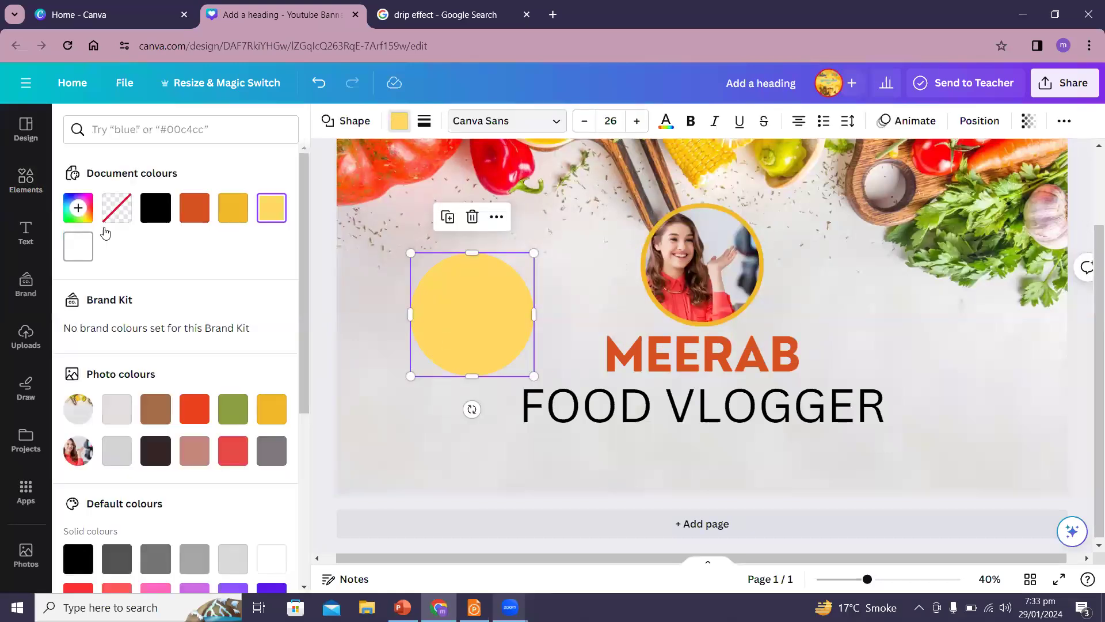
left_click(155, 207)
Shrink the black circle to a small bullet dot and place it just left of the "FOOD VLOGGER" text, at mid-letter height
left_click_drag(410, 254, 504, 371)
left_click(458, 369)
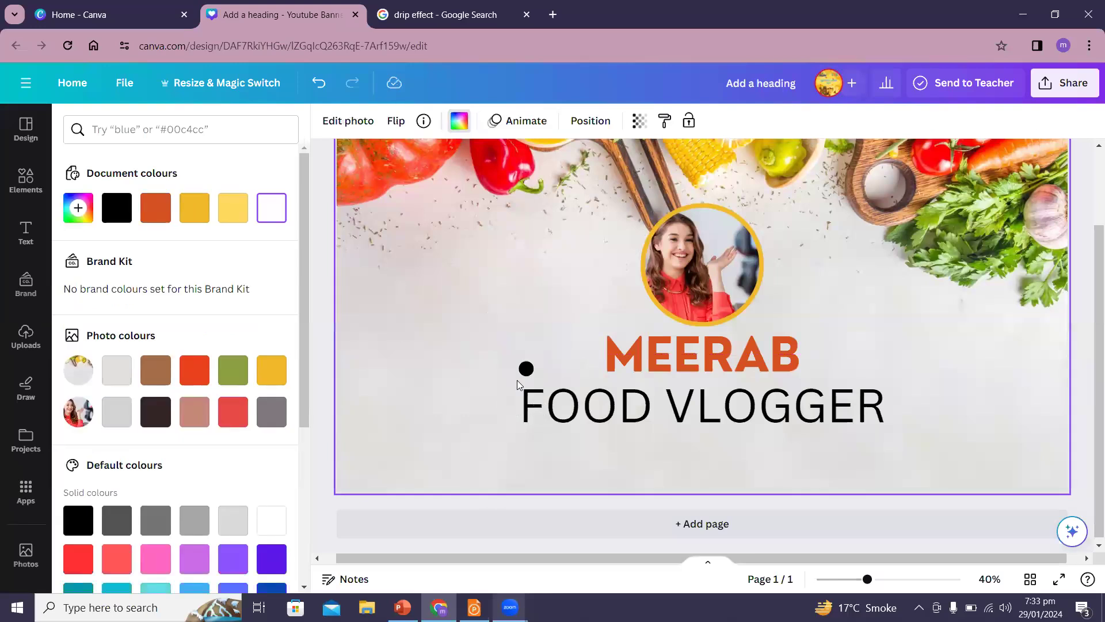
left_click_drag(527, 371, 495, 404)
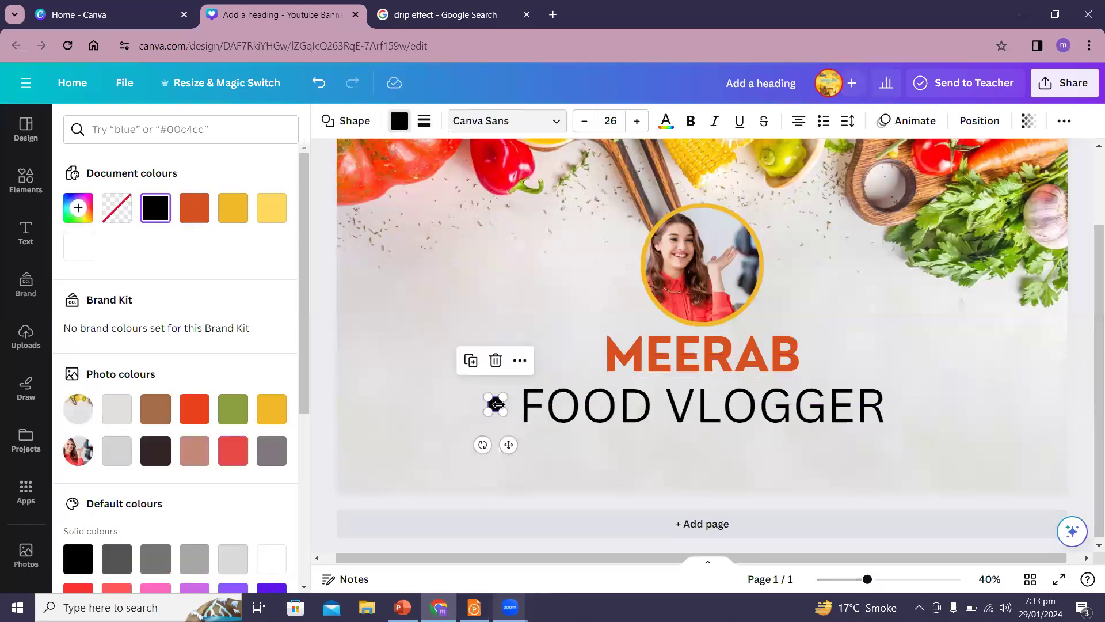
left_click(427, 422)
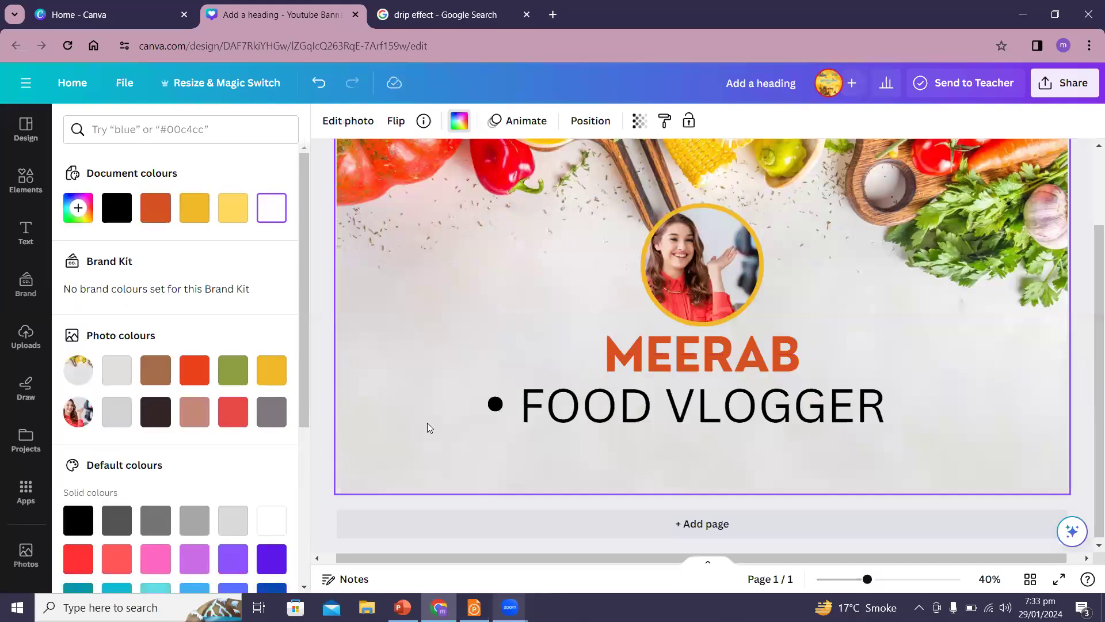
left_click(495, 404)
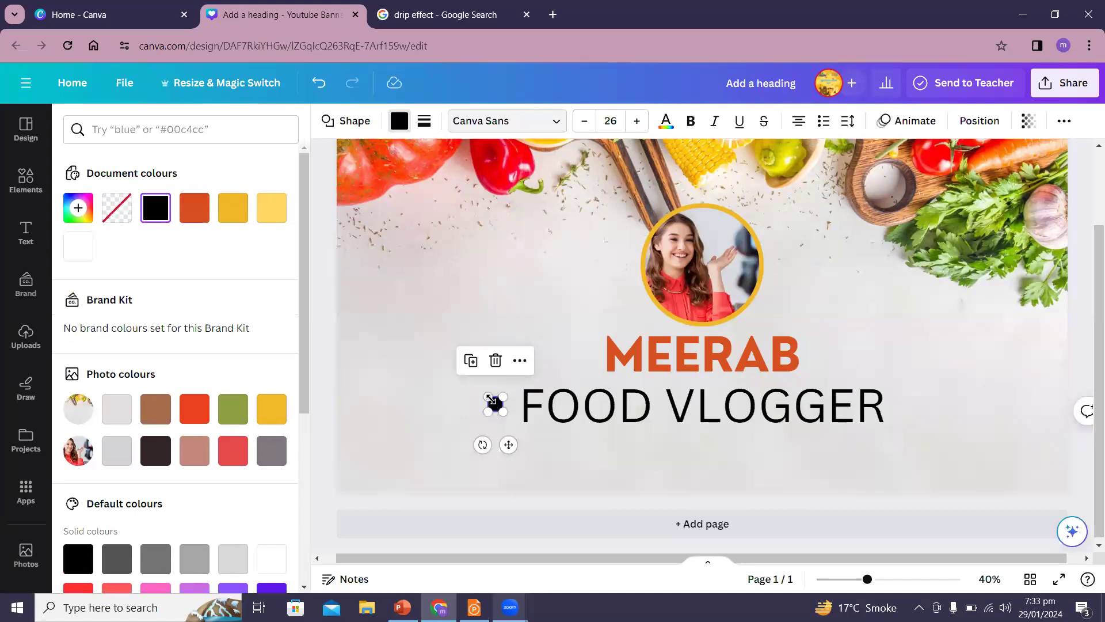
left_click_drag(493, 402, 496, 404)
left_click(427, 436)
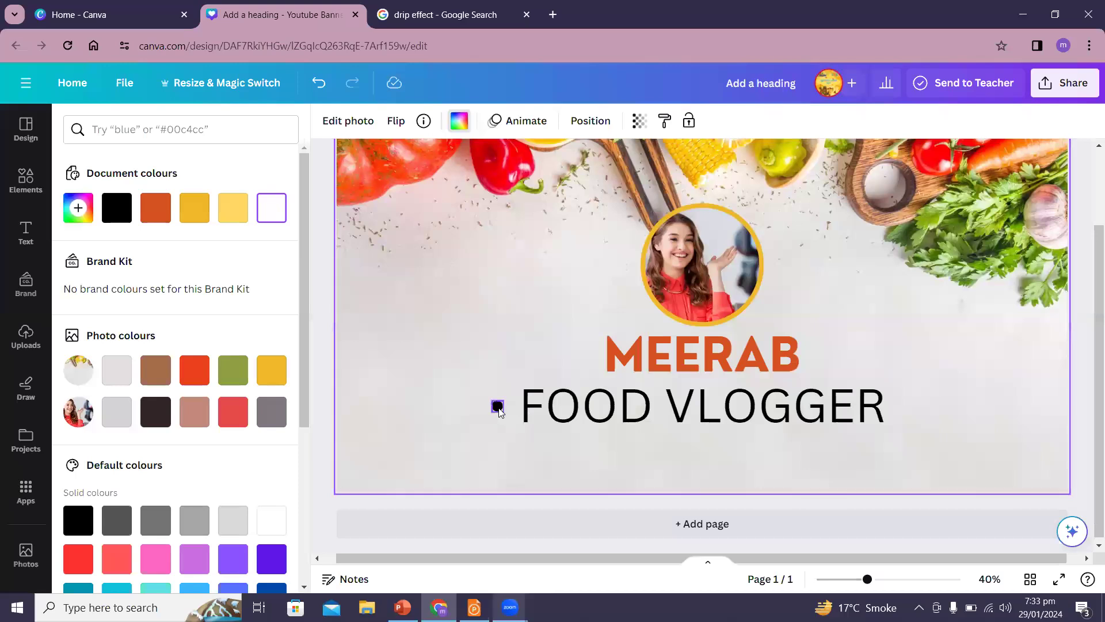
Duplicate the bullet dot and place the copy just right of "FOOD VLOGGER", level with the first dot
left_click(498, 407)
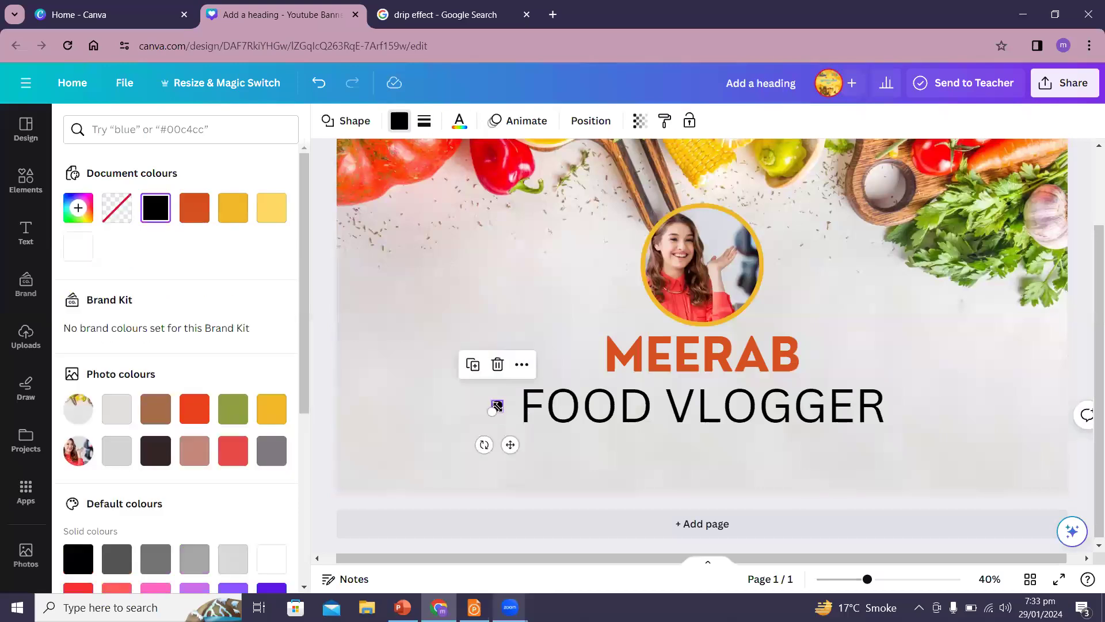
key("ctrl+v")
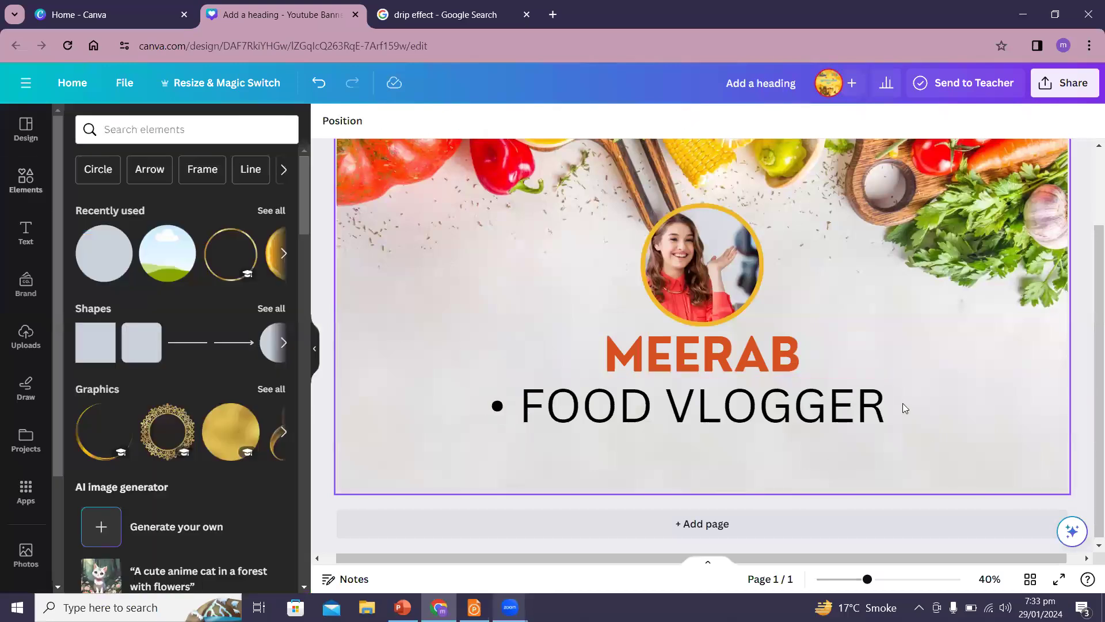
left_click(453, 415)
left_click_drag(502, 410, 909, 412)
left_click(985, 427)
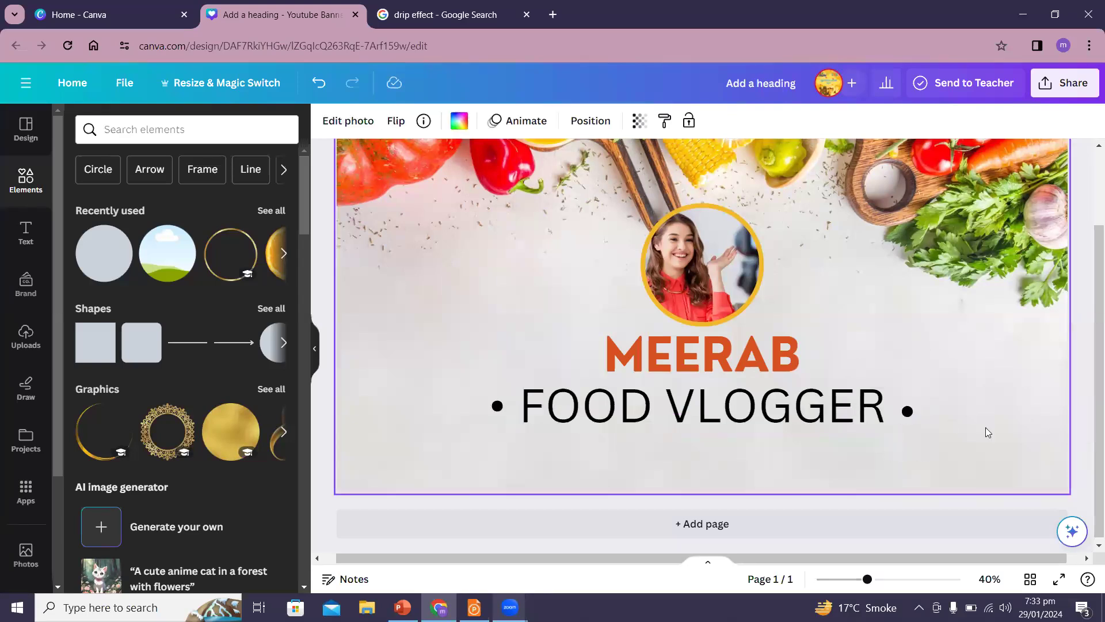
left_click(907, 412)
left_click_drag(906, 411, 906, 406)
left_click(1015, 412)
Search the elements for "subscribe" and add the red SUBSCRIBE button graphic with a bell and hand cursor
left_click(133, 128)
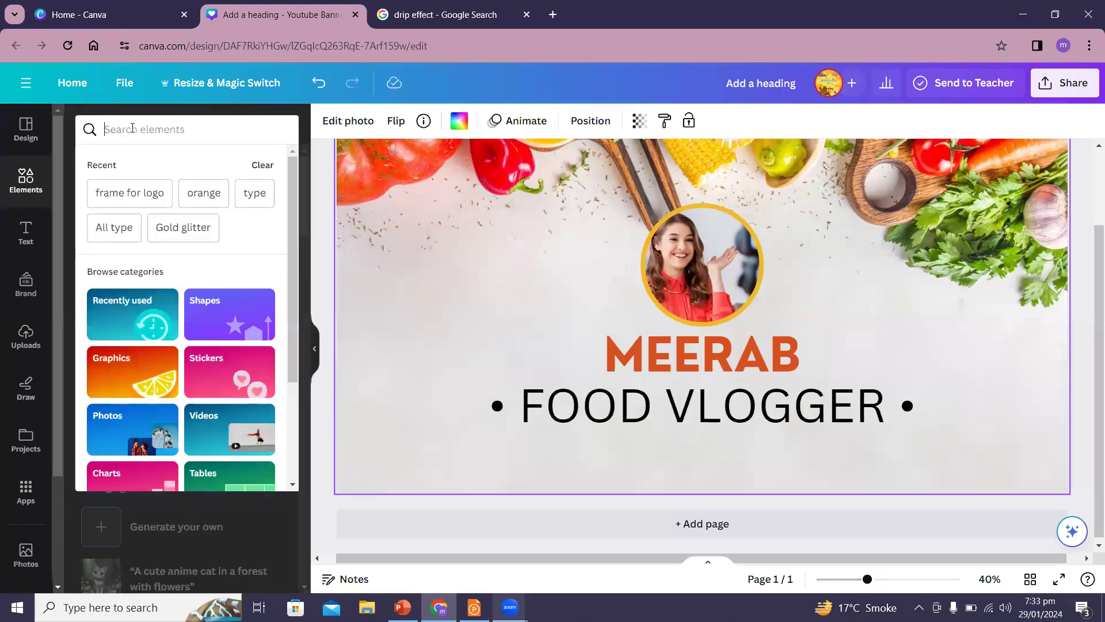
type("subscr")
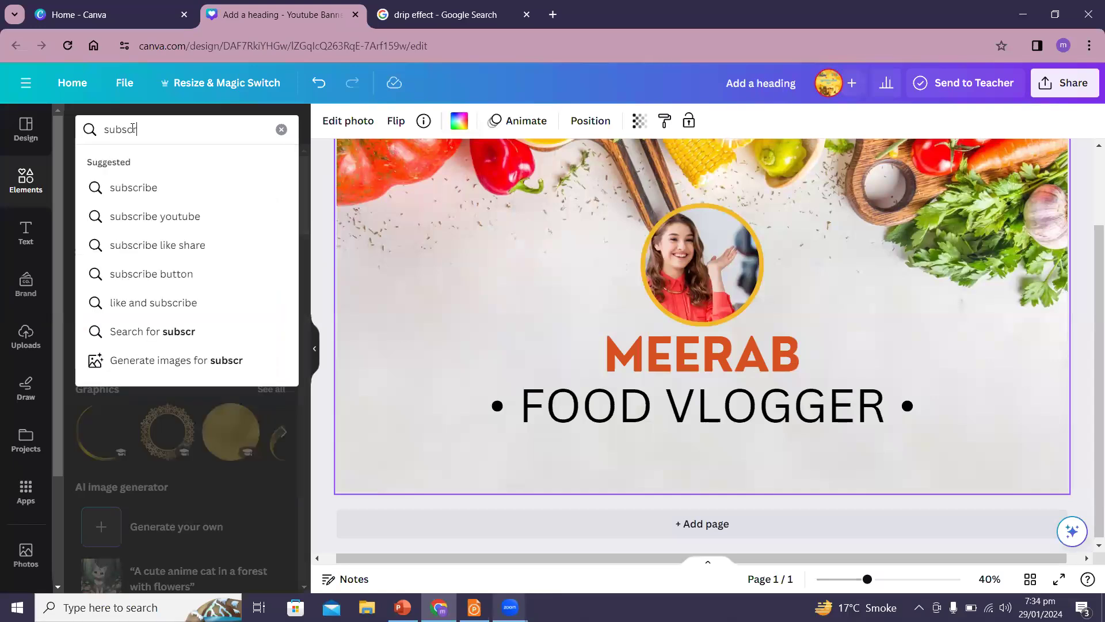
left_click(148, 184)
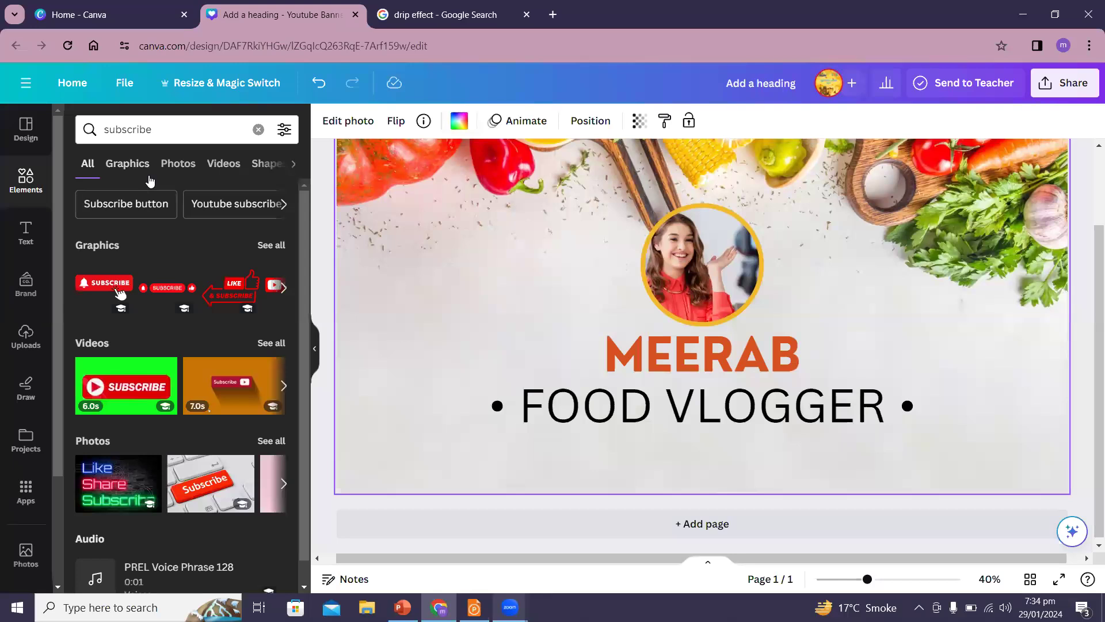
left_click(119, 169)
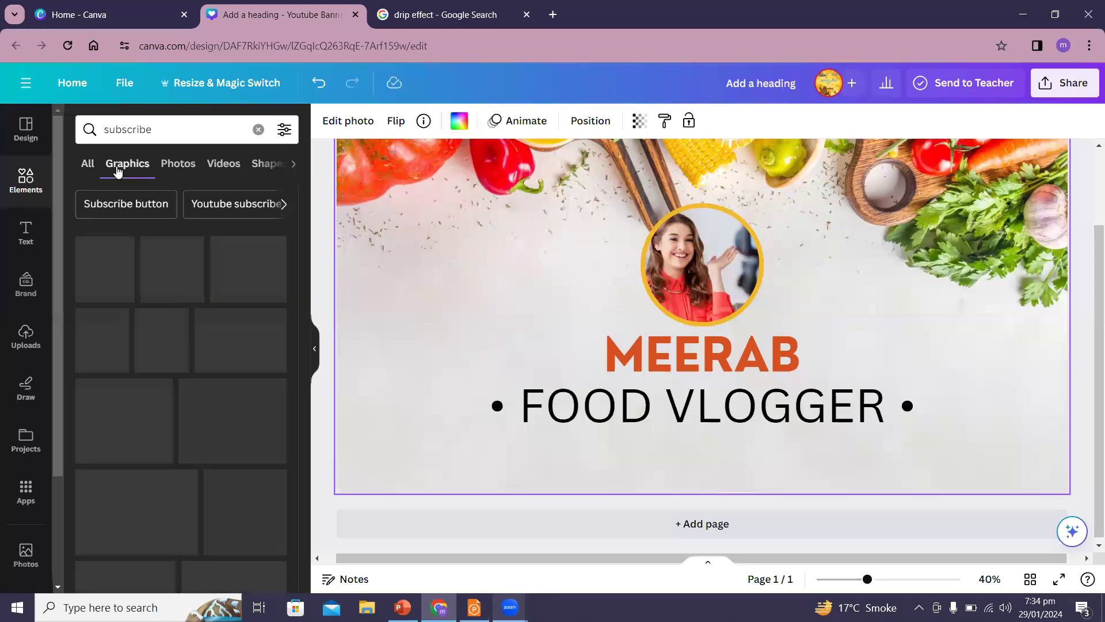
left_click(193, 167)
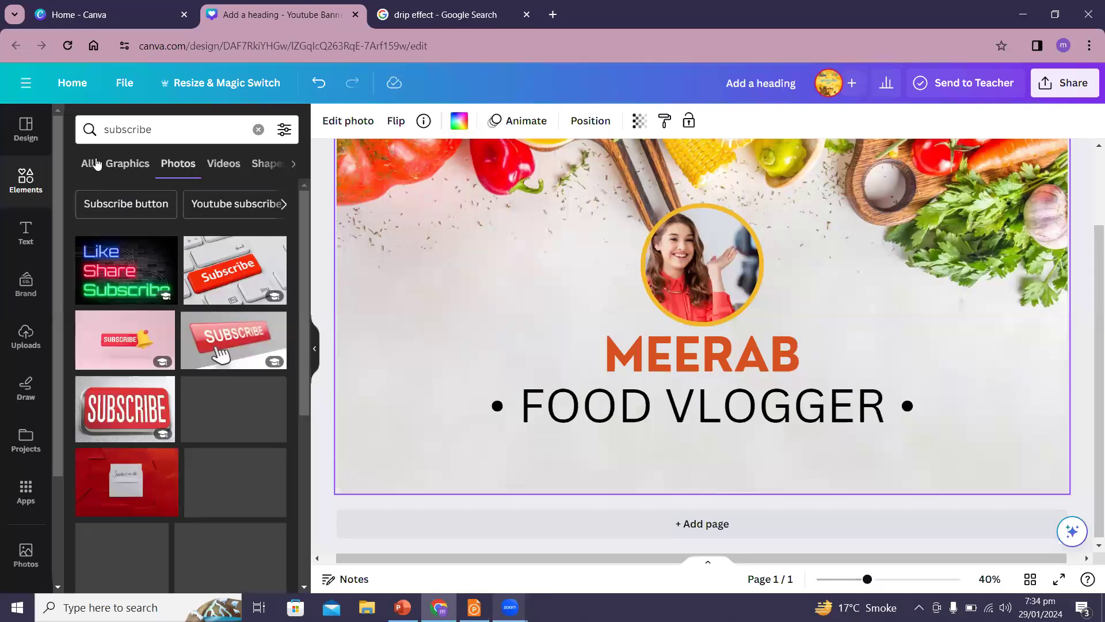
left_click(119, 169)
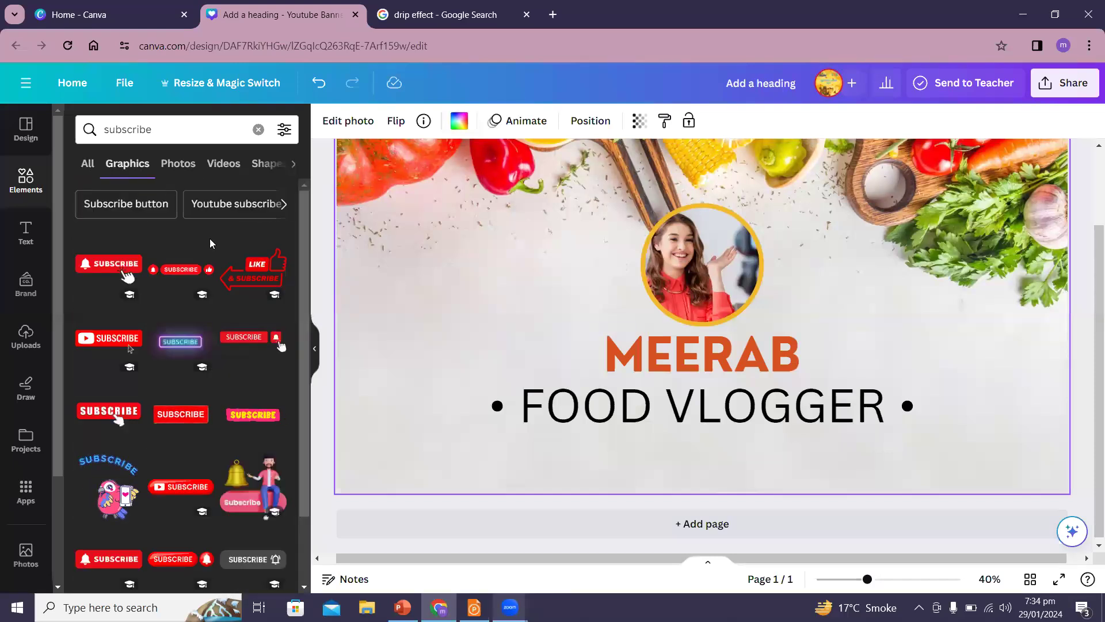
left_click(104, 269)
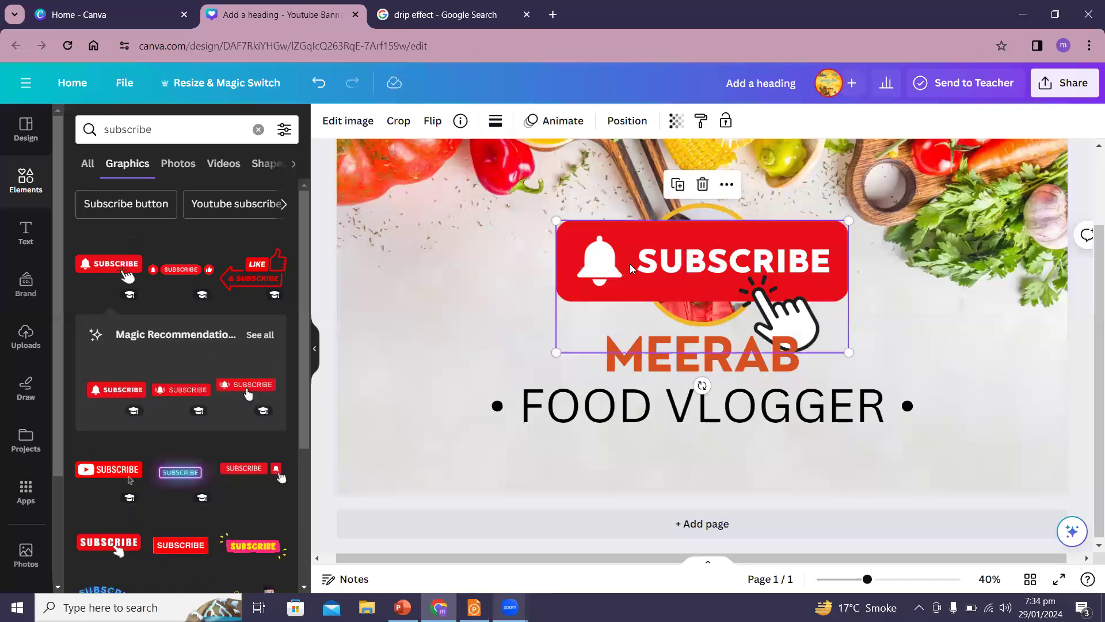
Shrink the SUBSCRIBE graphic to a small button and centre it beneath the "FOOD VLOGGER" tagline
left_click_drag(630, 275, 646, 424)
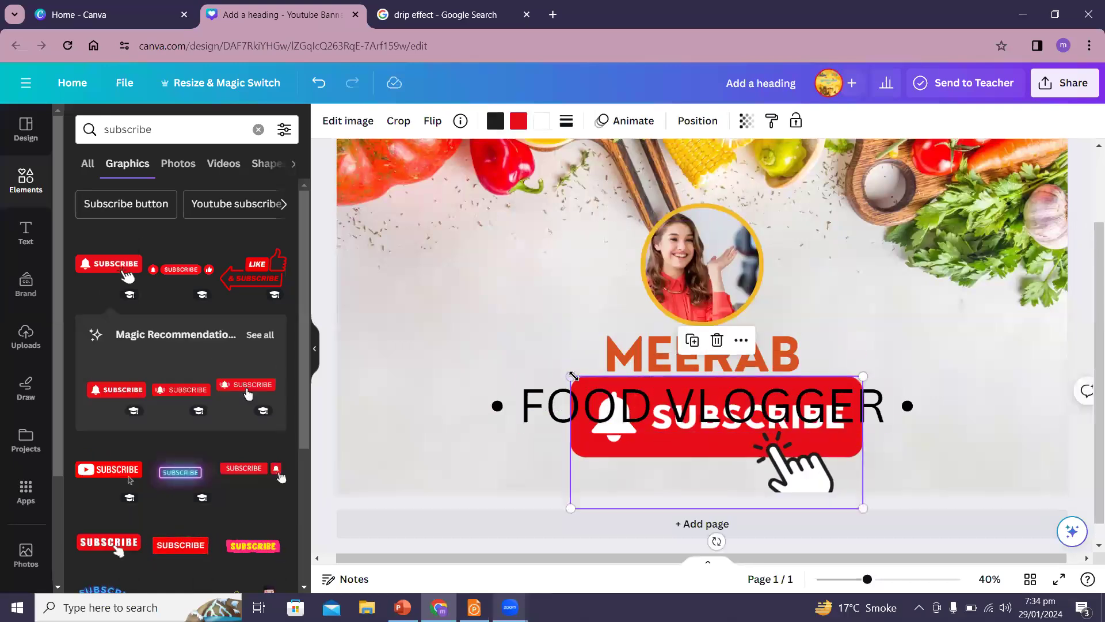
left_click_drag(576, 371, 708, 450)
left_click(992, 426)
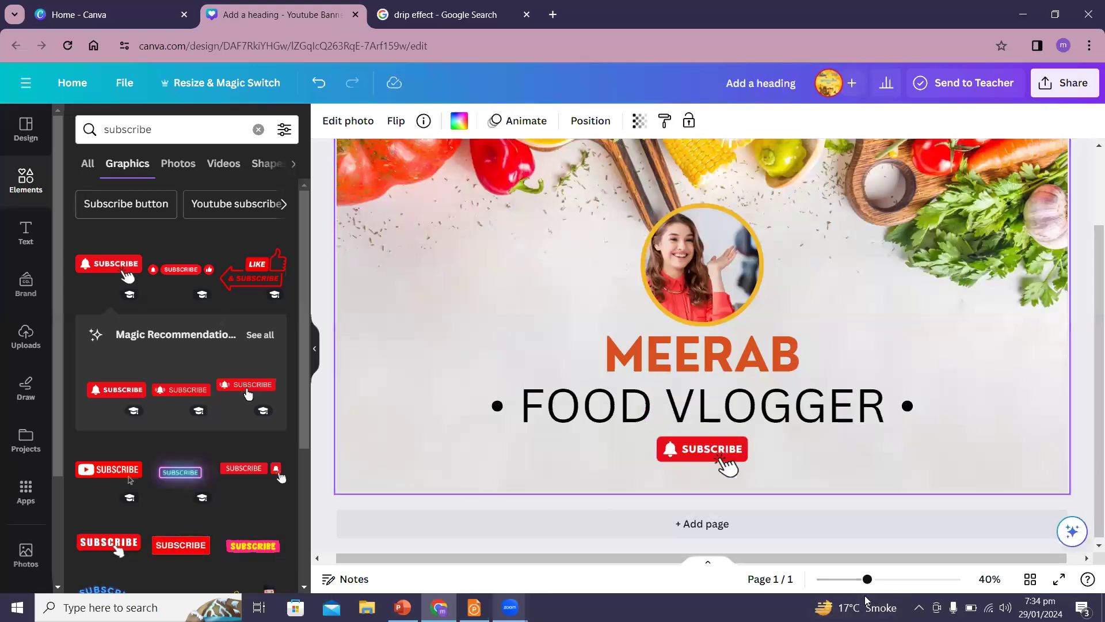
mouse_move(867, 579)
left_mouse_down()
mouse_move(854, 580)
mouse_move(861, 585)
left_mouse_up()
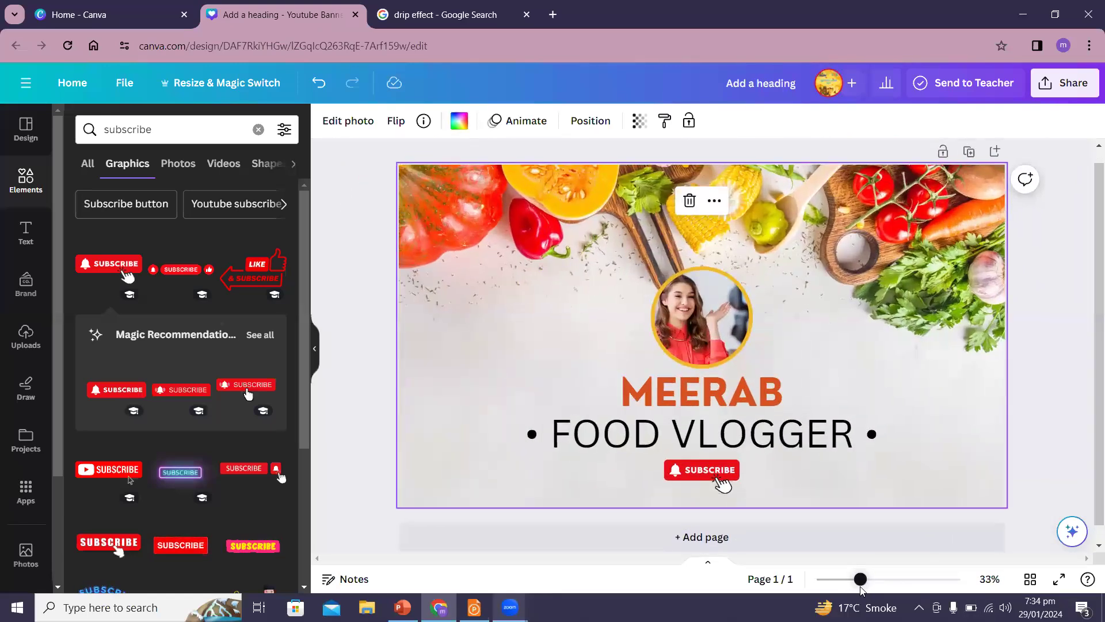
left_click(1045, 382)
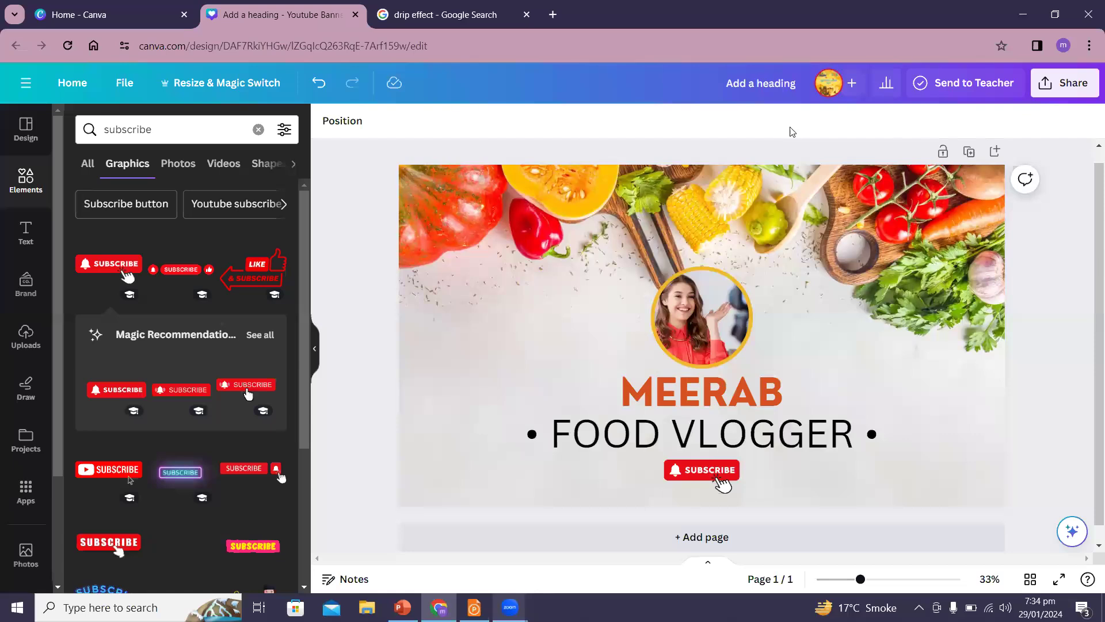
Clear the elements search, then search the design templates for "youtube banner" and browse the results
left_click(259, 129)
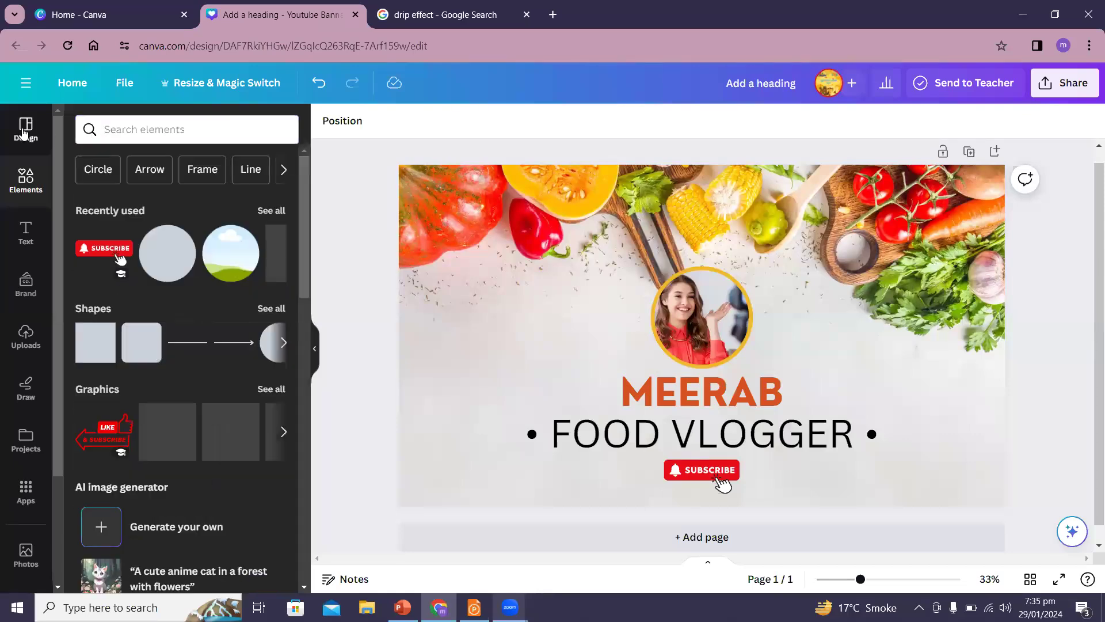
left_click(23, 134)
left_click(156, 118)
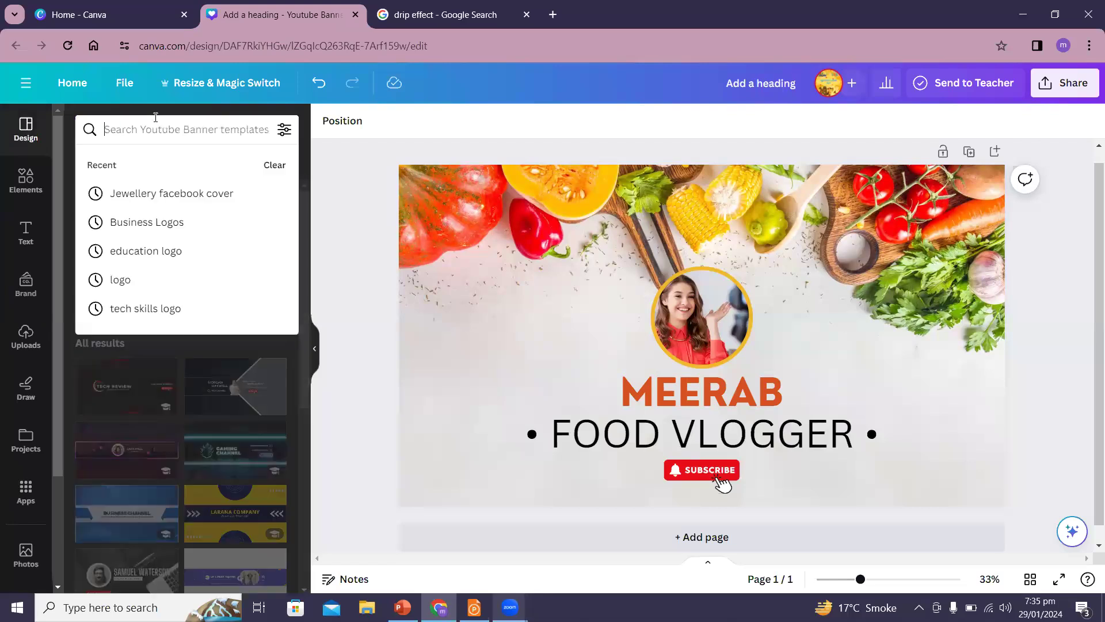
type("you")
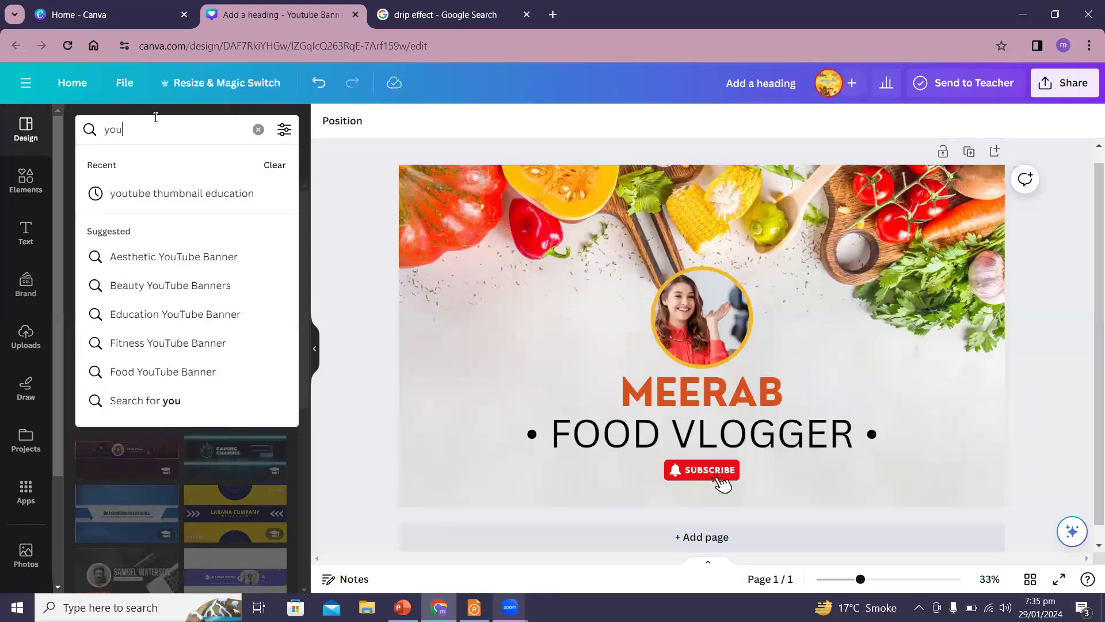
type("tube bann")
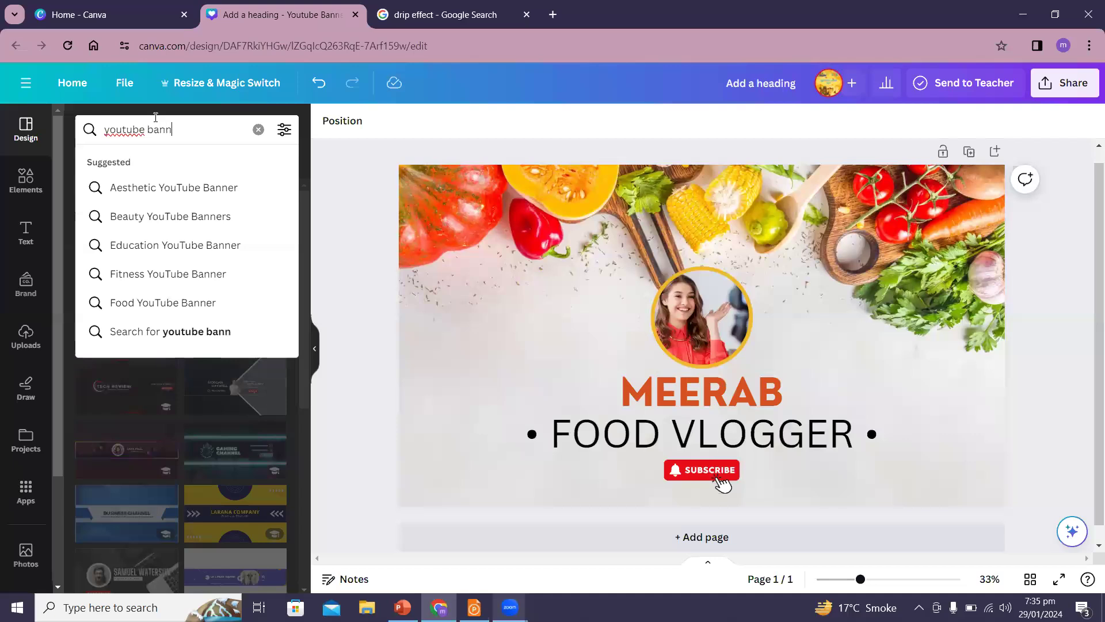
type("er")
key("Return")
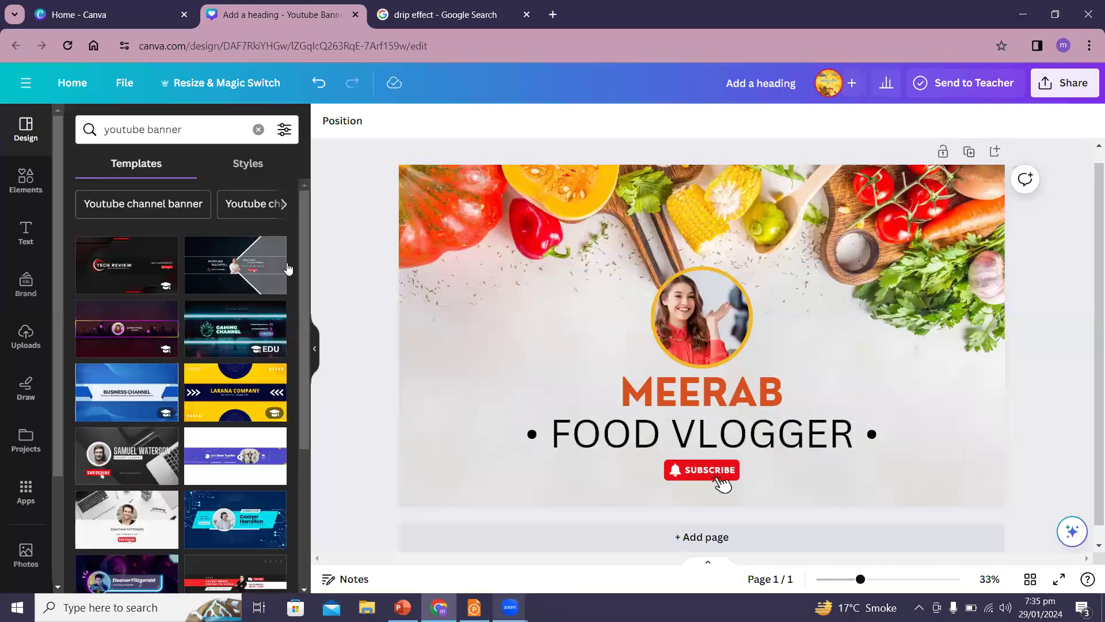
left_click_drag(303, 243, 301, 333)
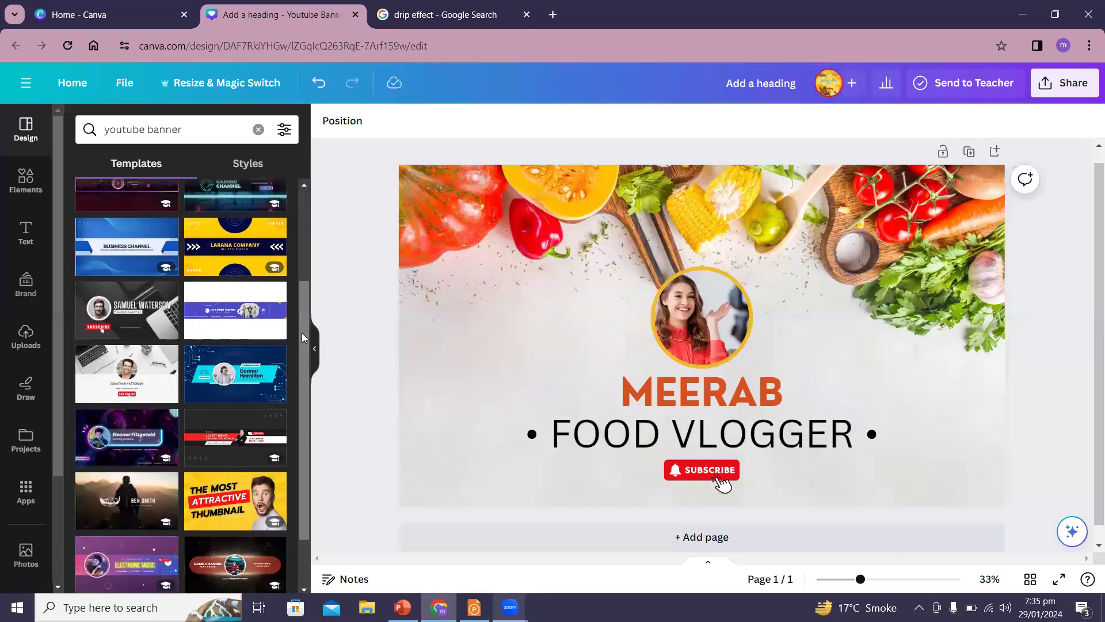
Narrow the template search to "youtube banner food" and look through the food-themed banner templates
left_click(198, 132)
type("f")
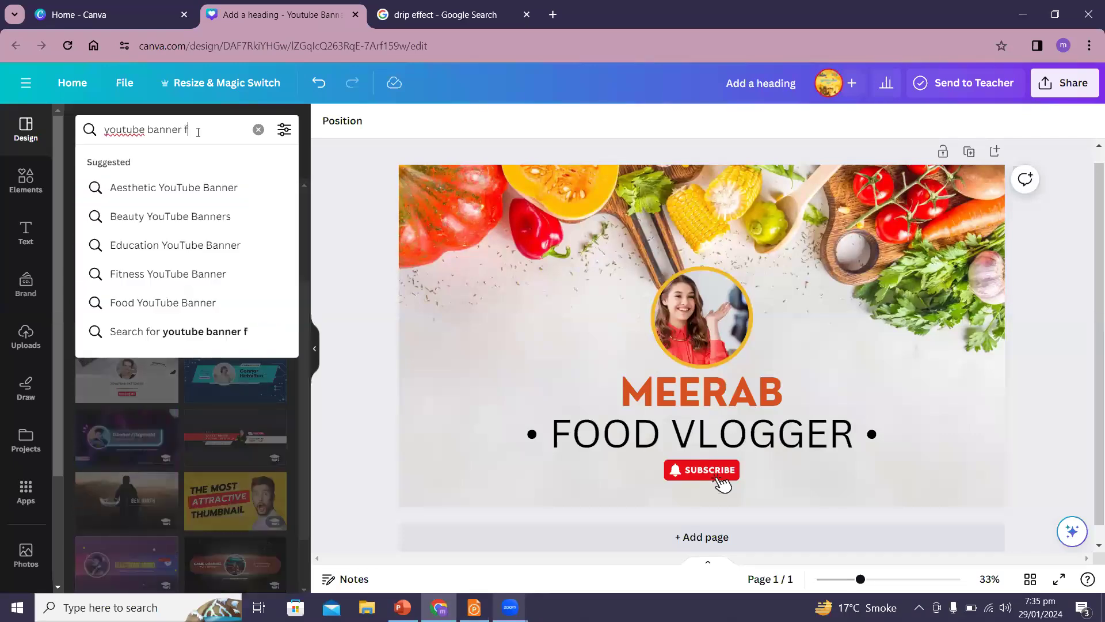
type("ood")
key("Return")
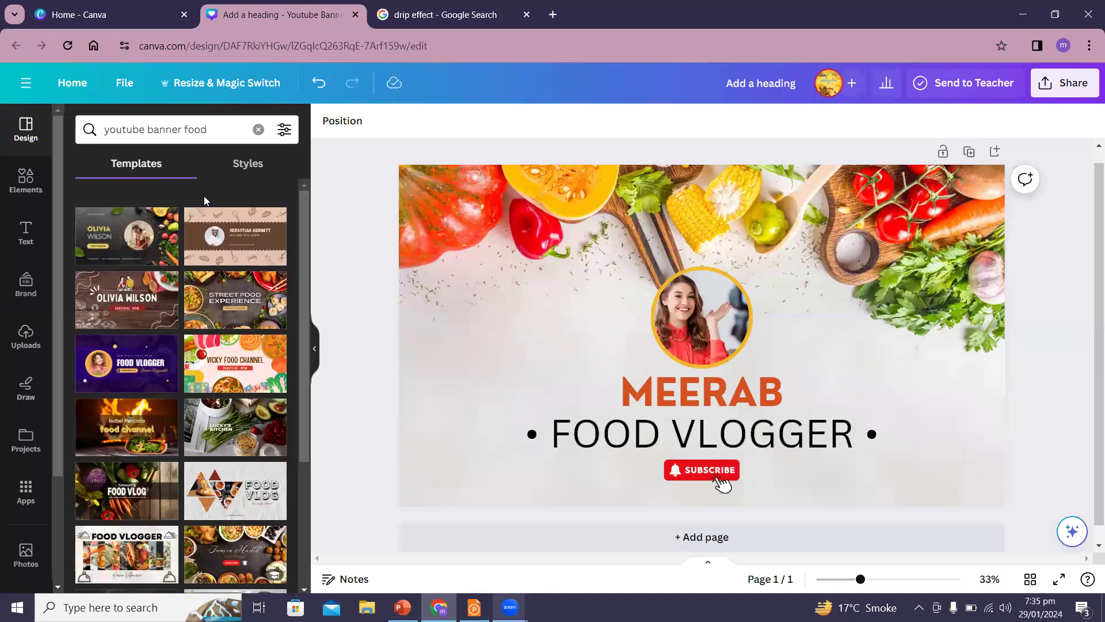
left_click_drag(305, 217, 326, 412)
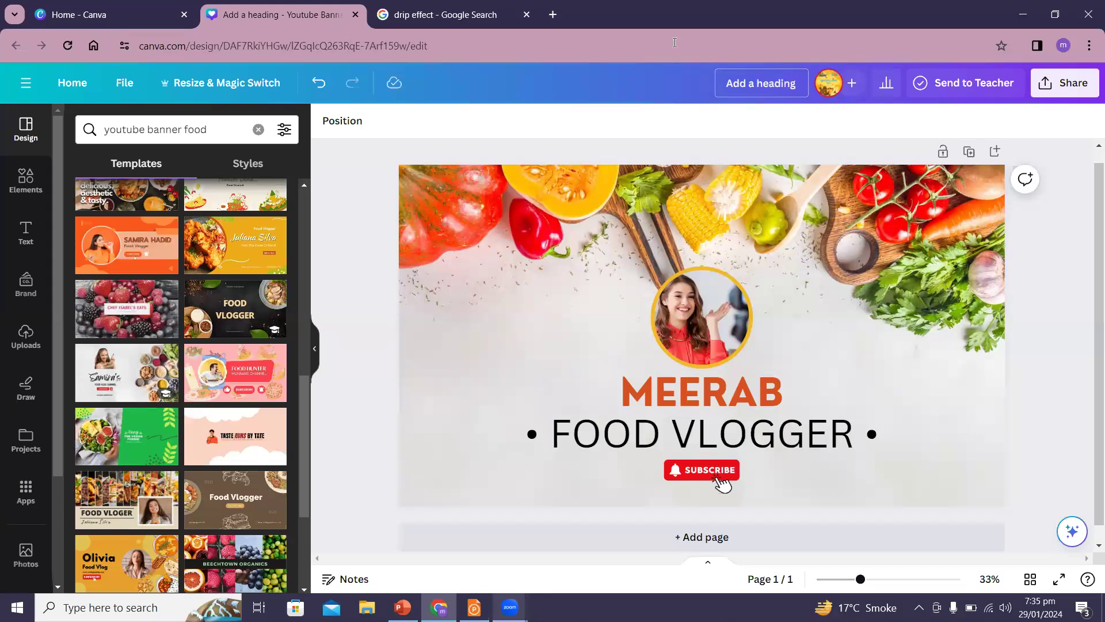
Rename the design as "youtube banner"
left_click(763, 88)
type("youtube bann")
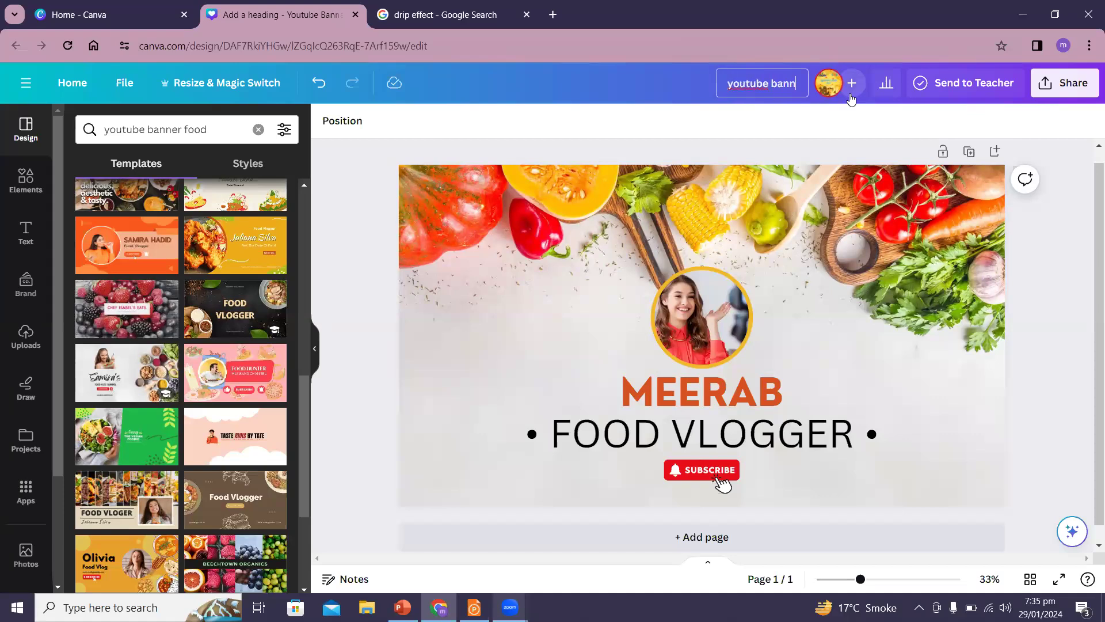
type("er")
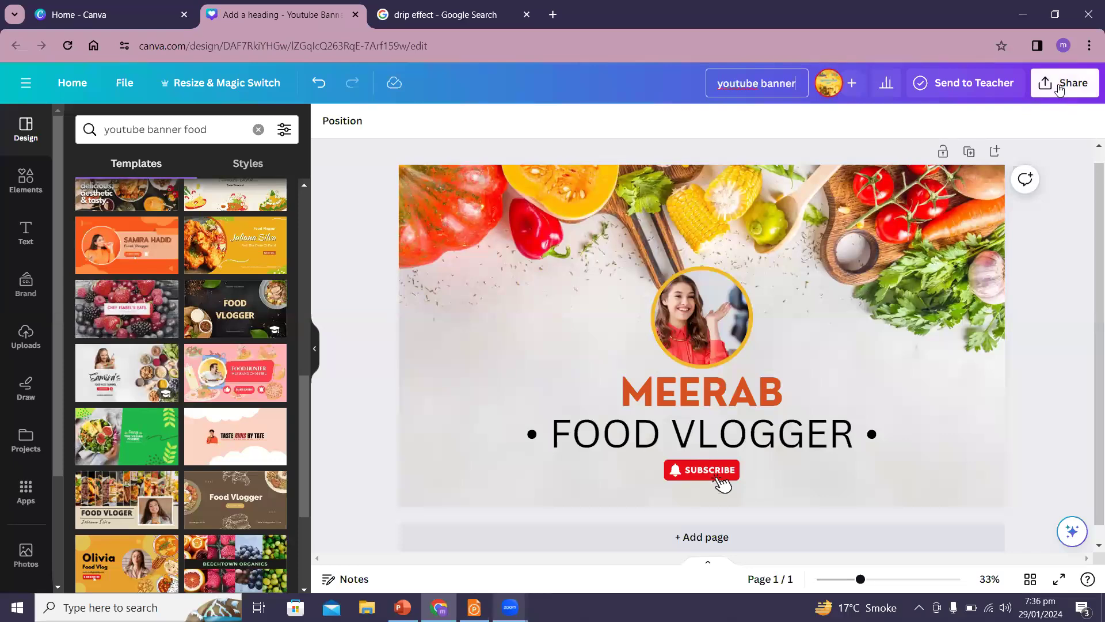
Review the available download file types and download the finished banner as a JPG
left_click(1057, 87)
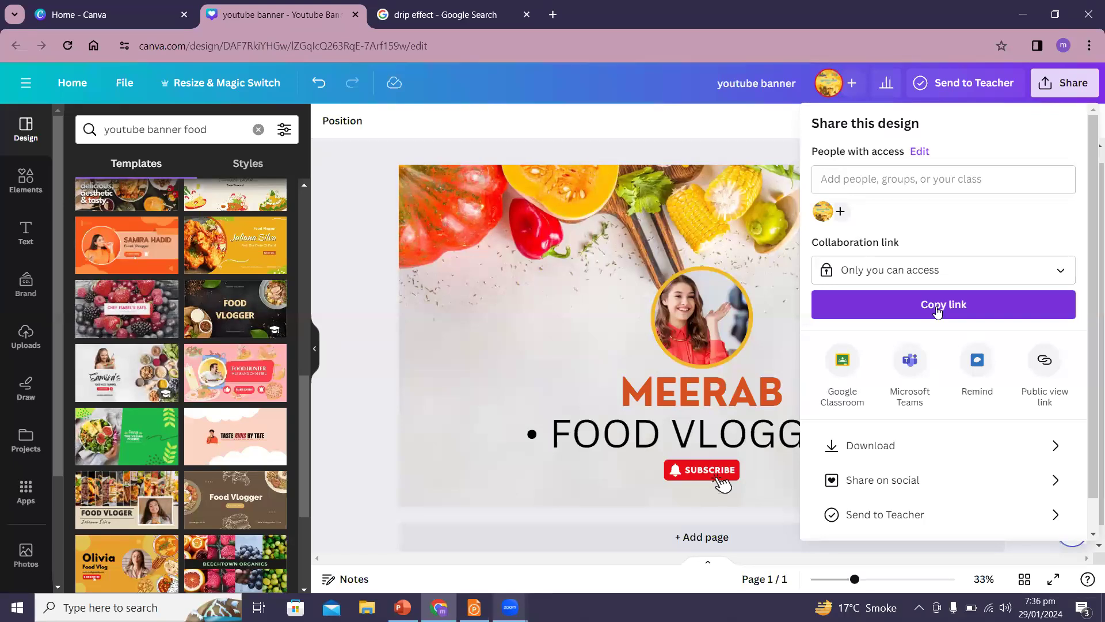
left_click(893, 441)
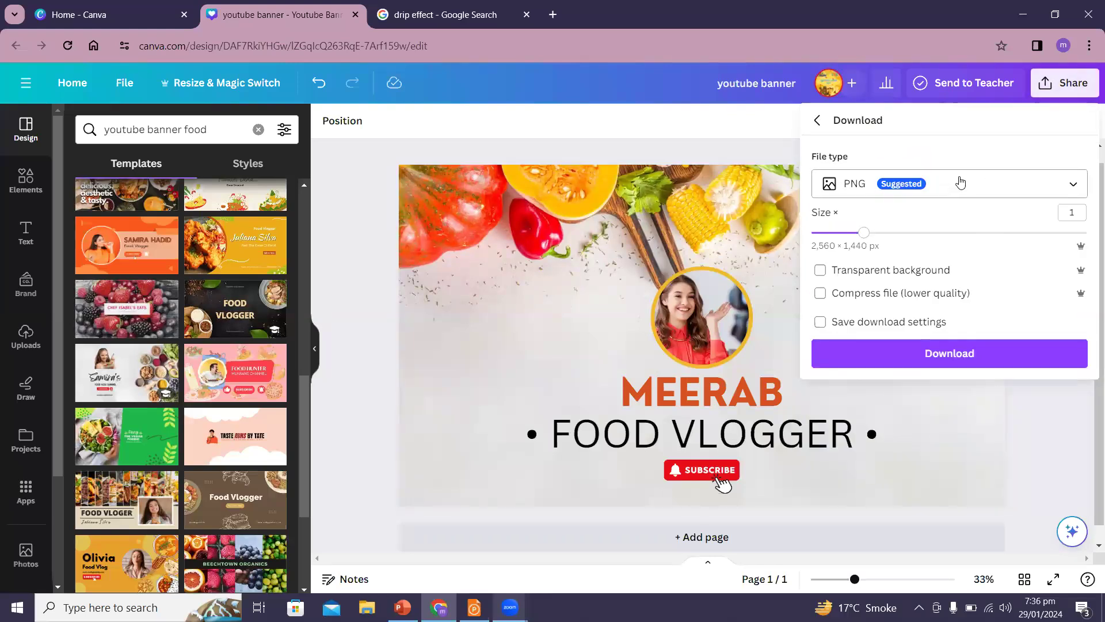
left_click(960, 183)
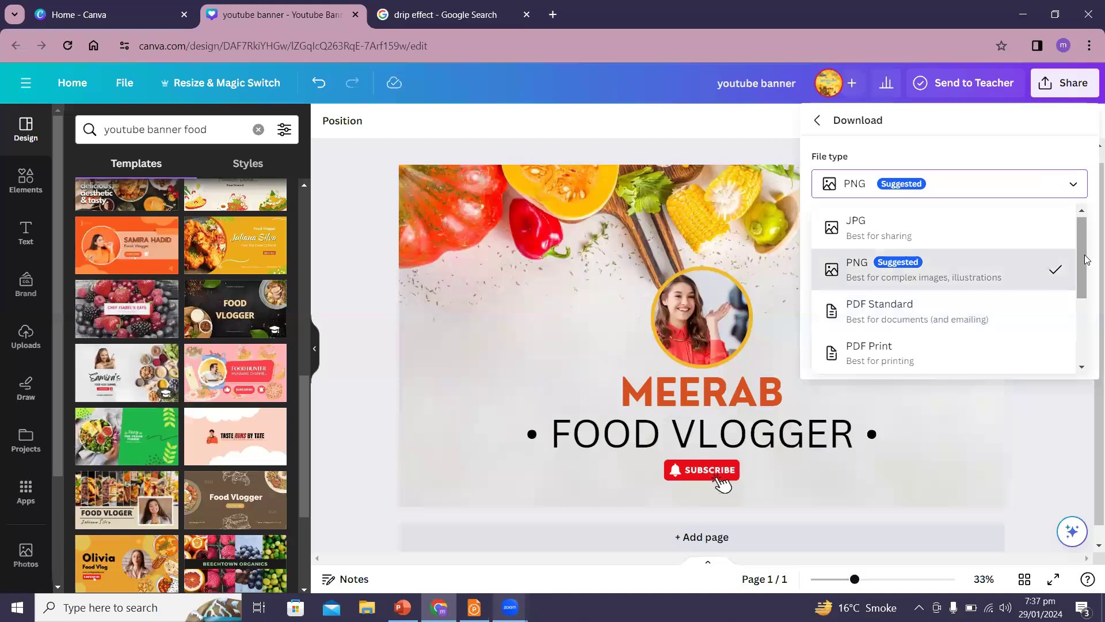
left_click_drag(1082, 258, 1087, 326)
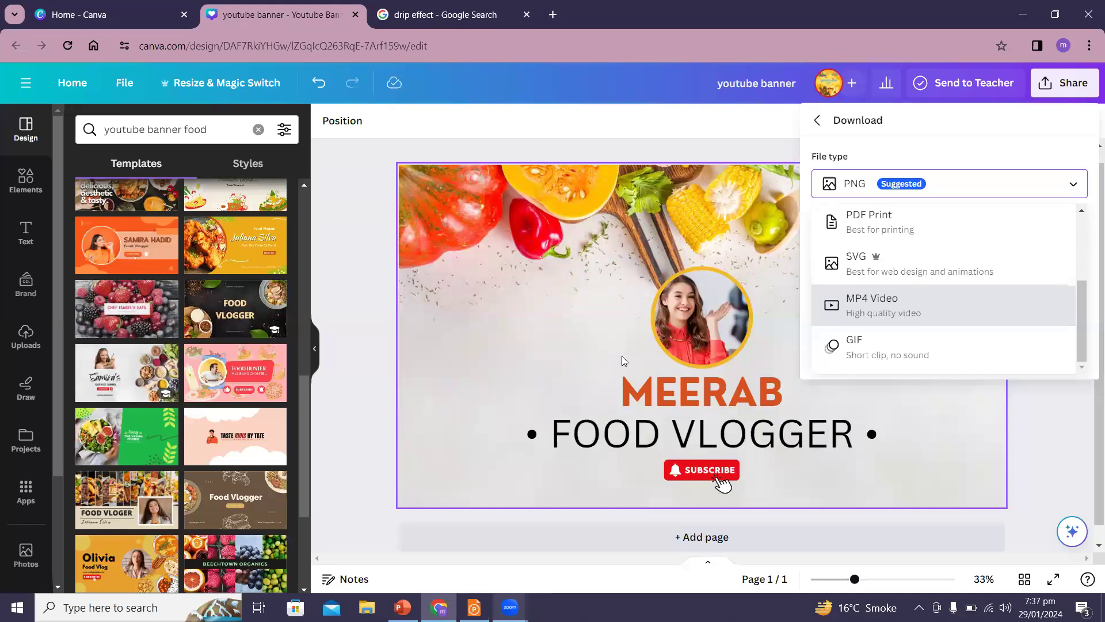
left_click_drag(1083, 314, 1074, 229)
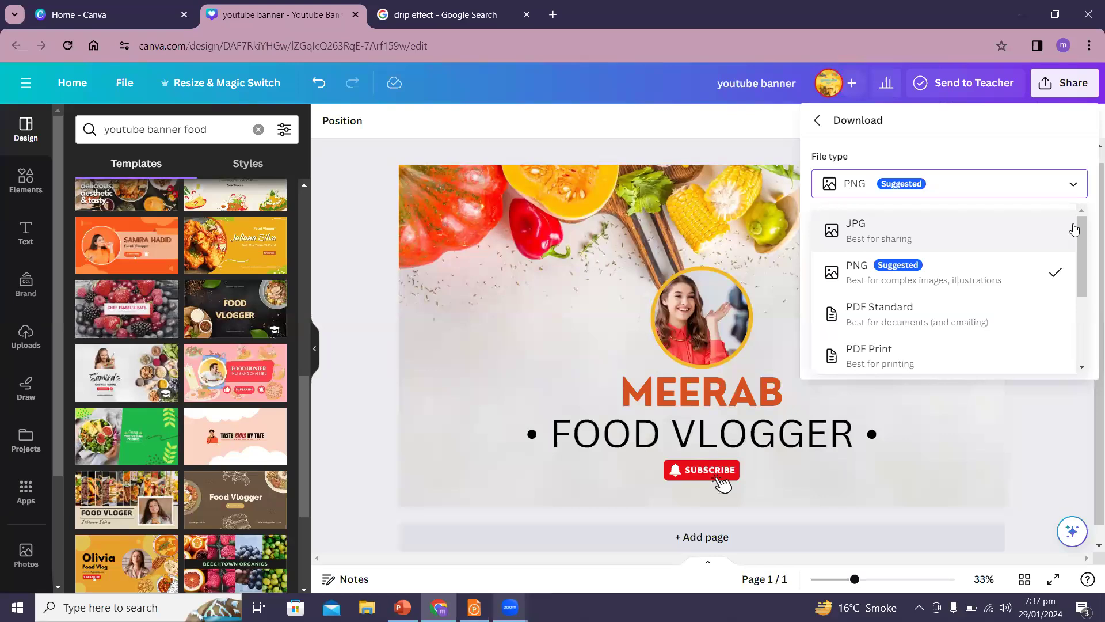
left_click(876, 238)
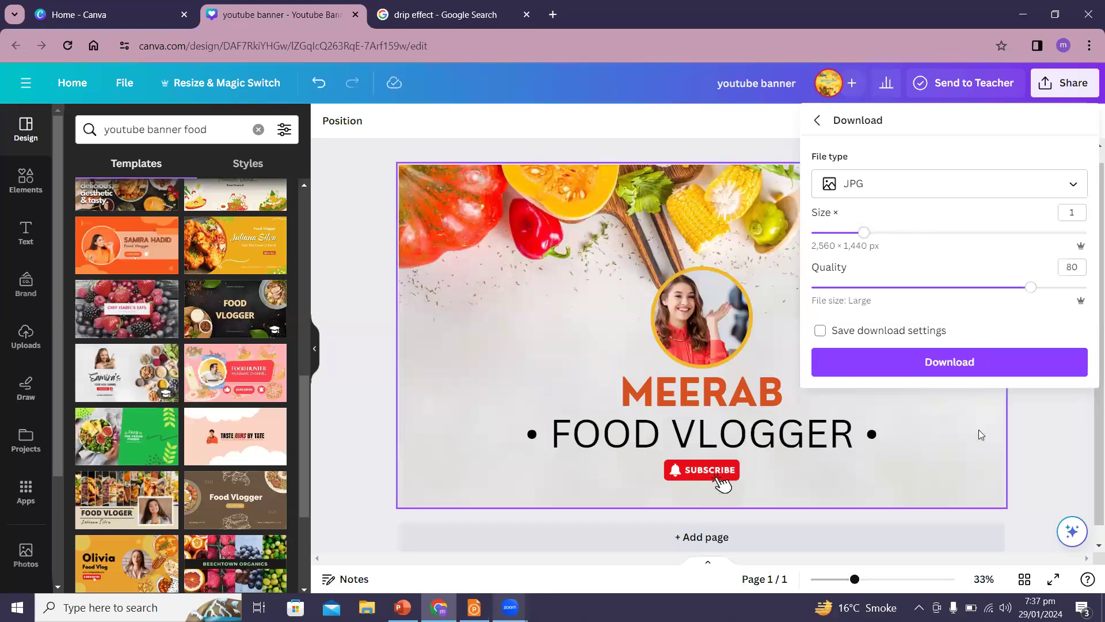
left_click(928, 368)
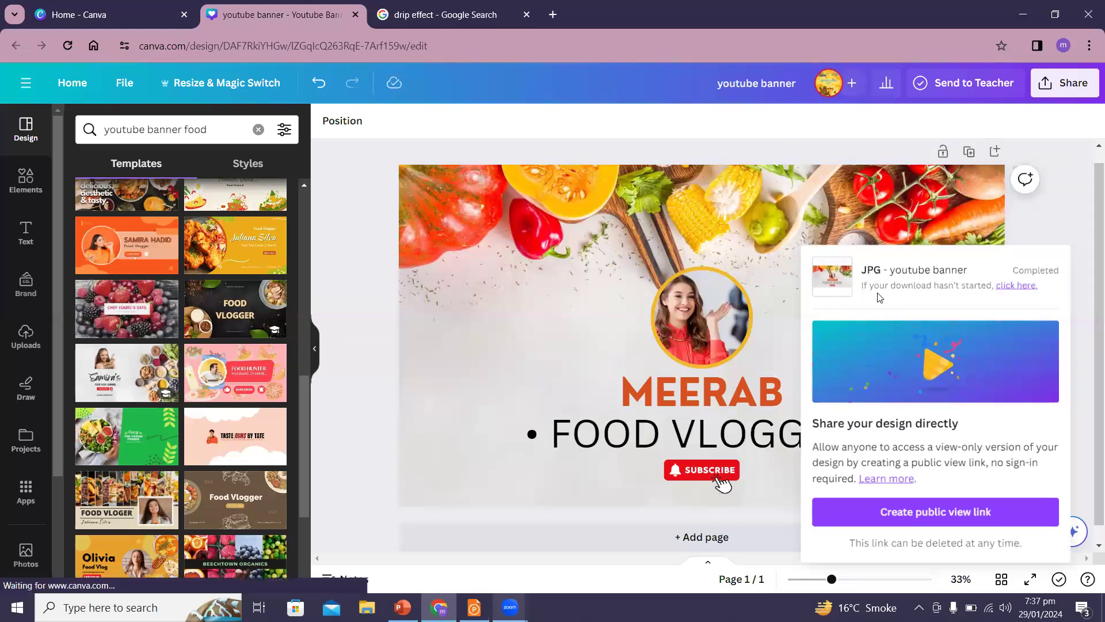
Switch to File Explorer and open the newly downloaded "youtube banner (1)" image from the Downloads folder
left_click(1011, 46)
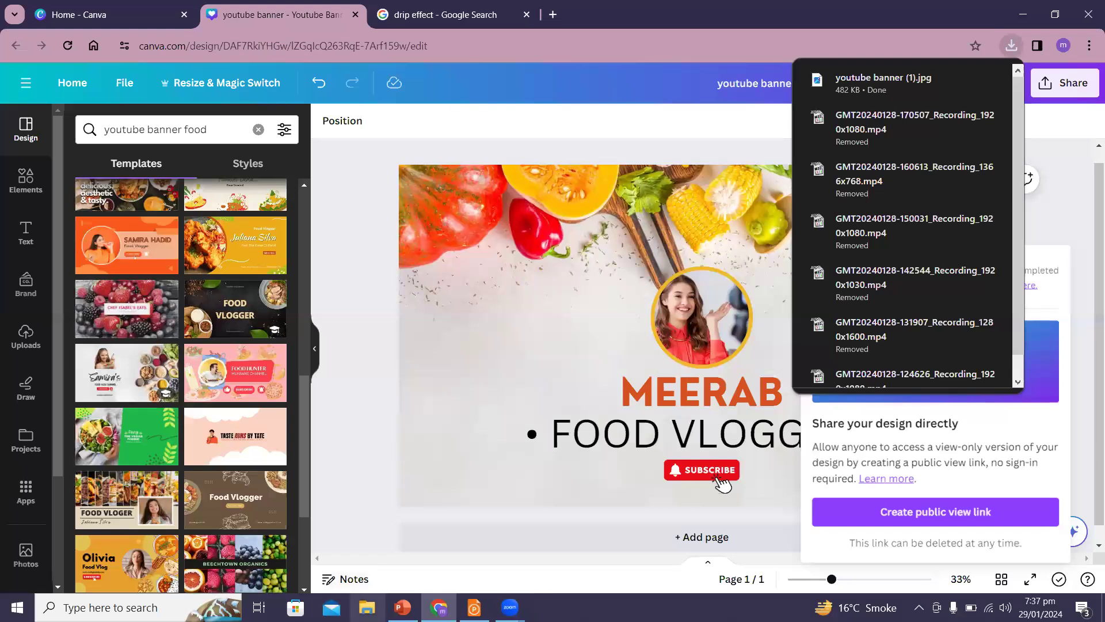
left_click(367, 608)
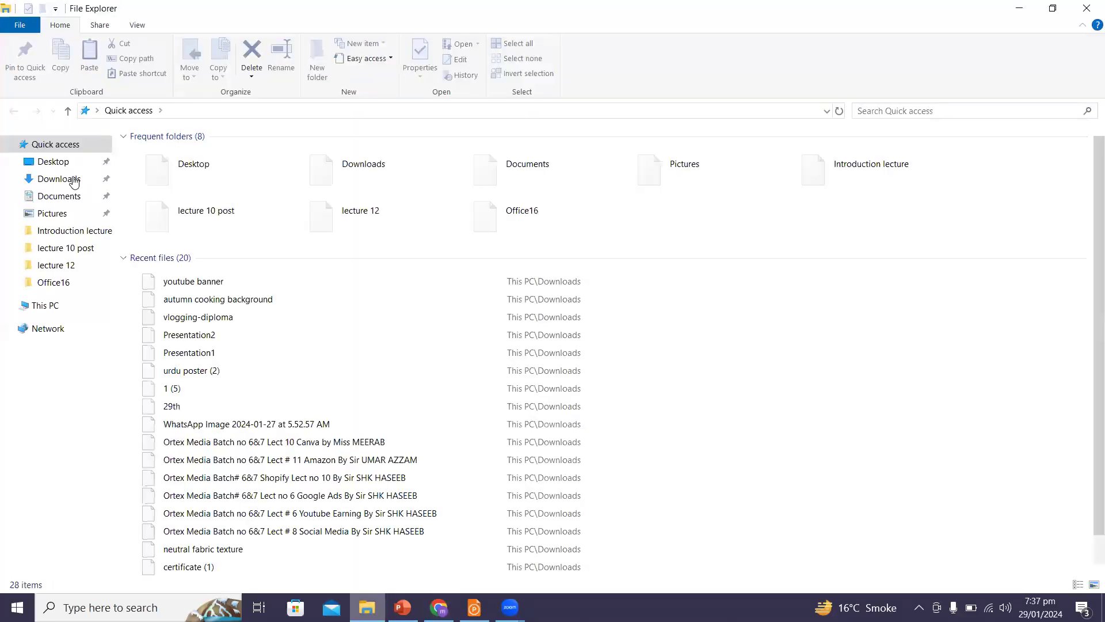
left_click(64, 179)
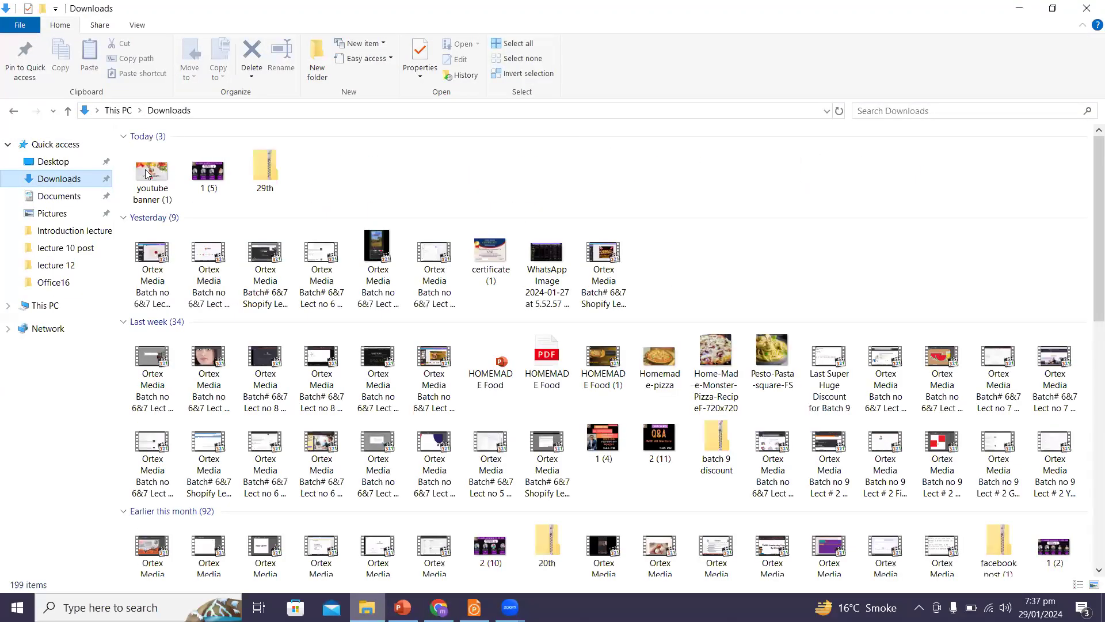
double_click(145, 170)
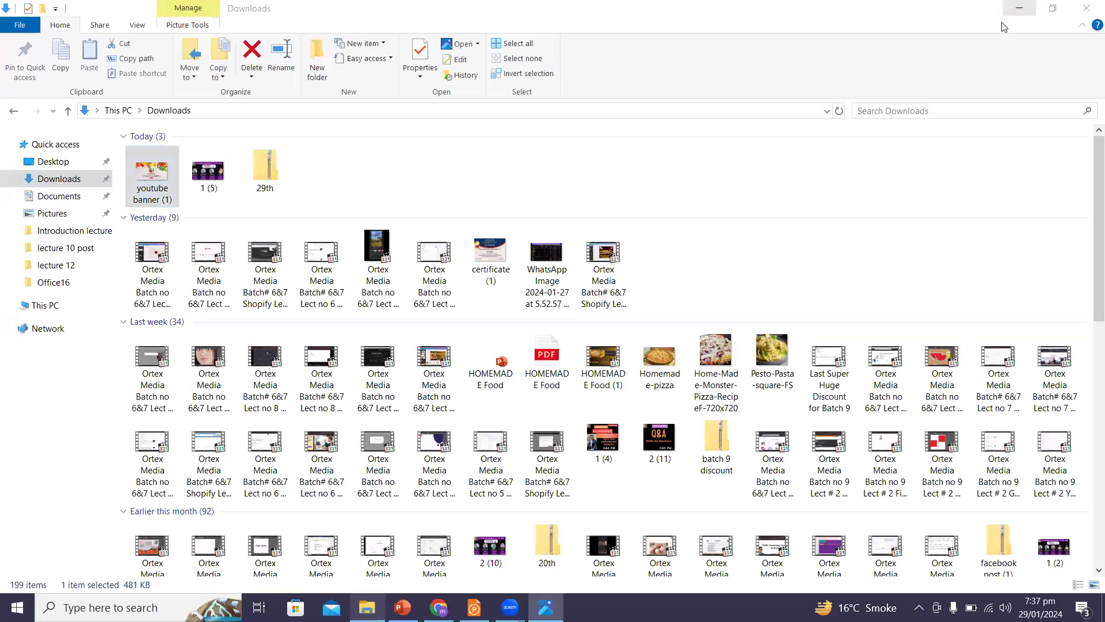